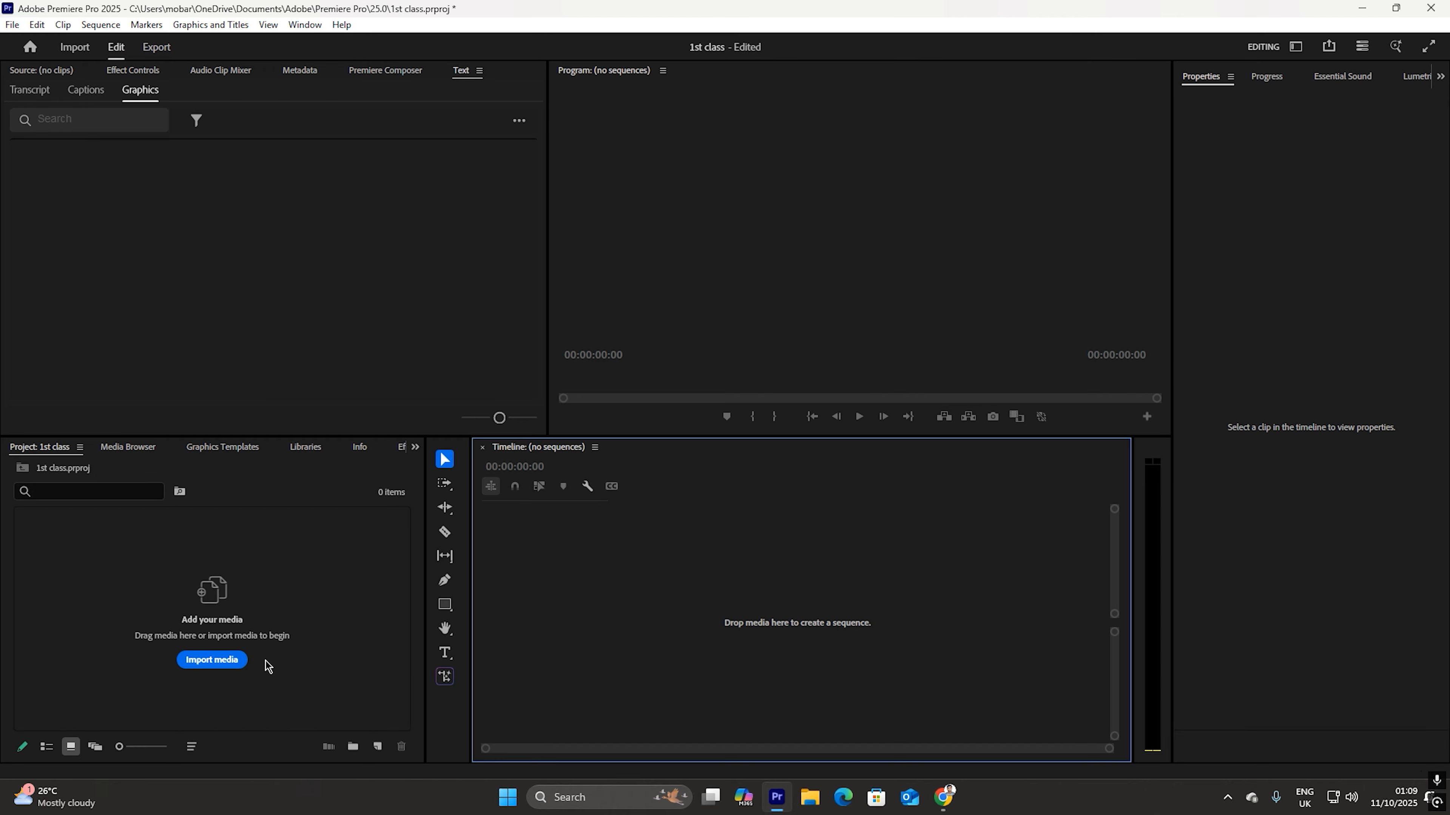
Import modern girl_1.mp4 from the Downloads folder into the project
click(220, 662)
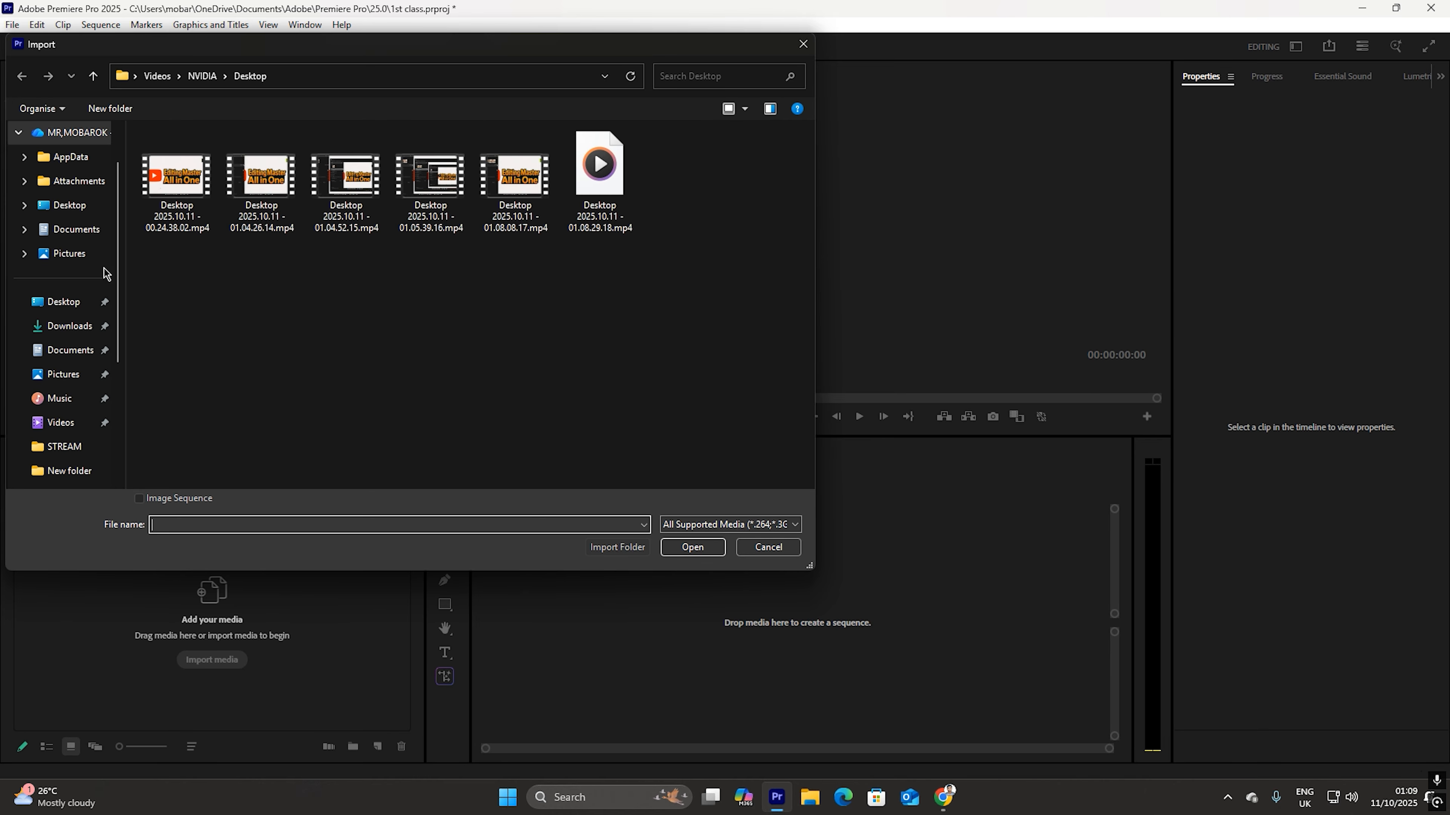
click(68, 325)
click(172, 177)
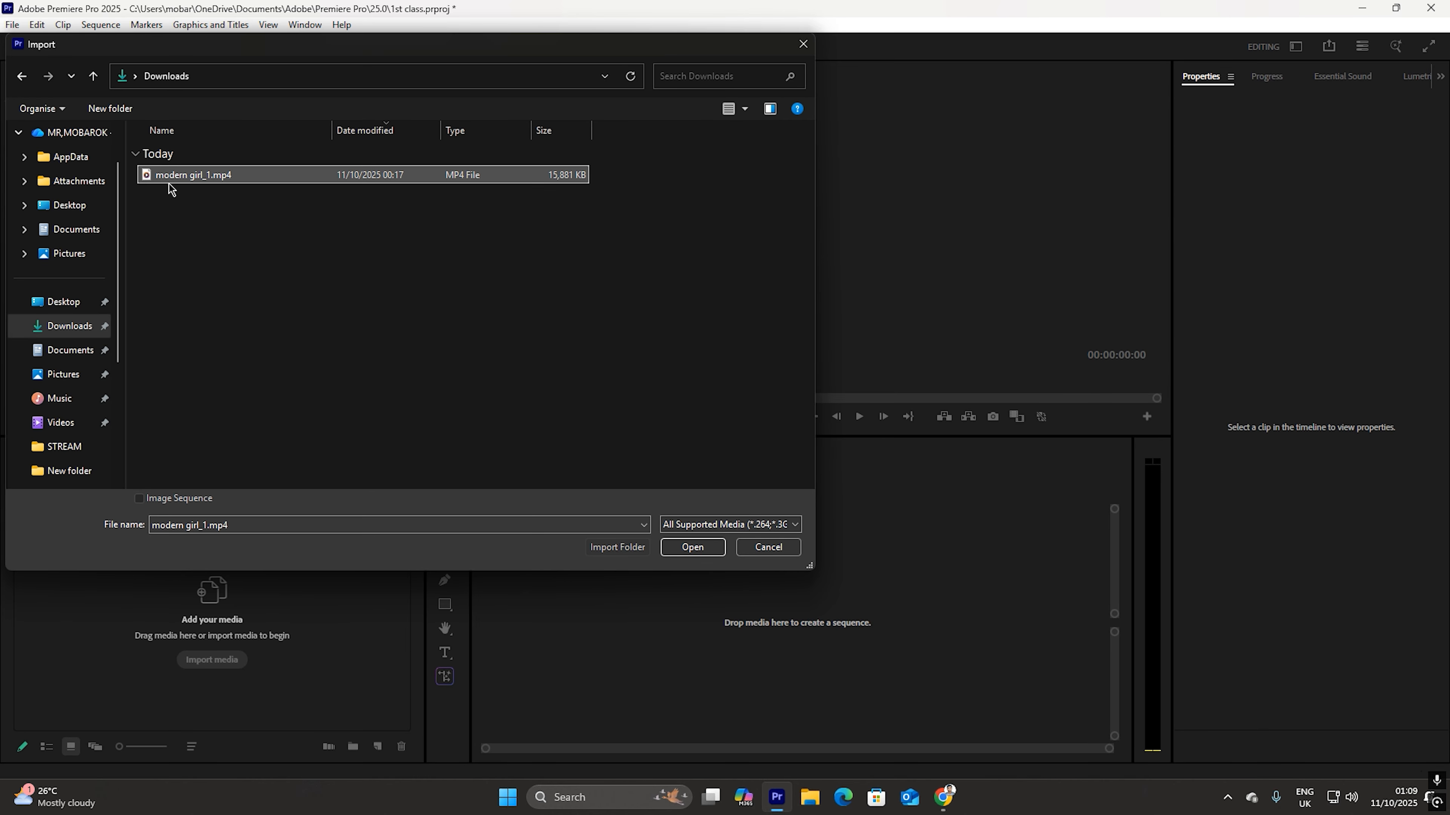
click(691, 547)
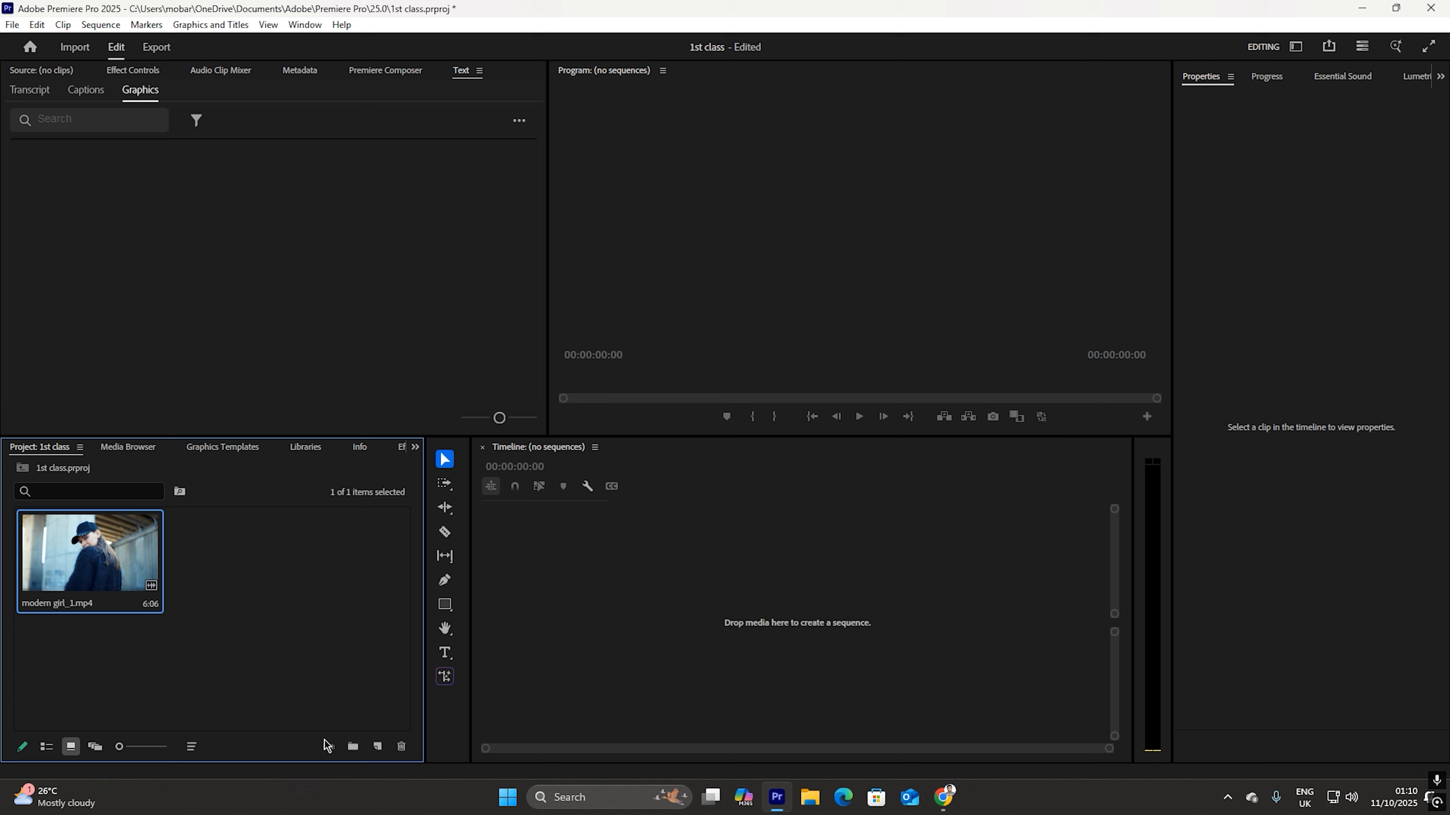
Create a new sequence named Sequence 01 using the HD 1080p 25 fps preset
click(376, 754)
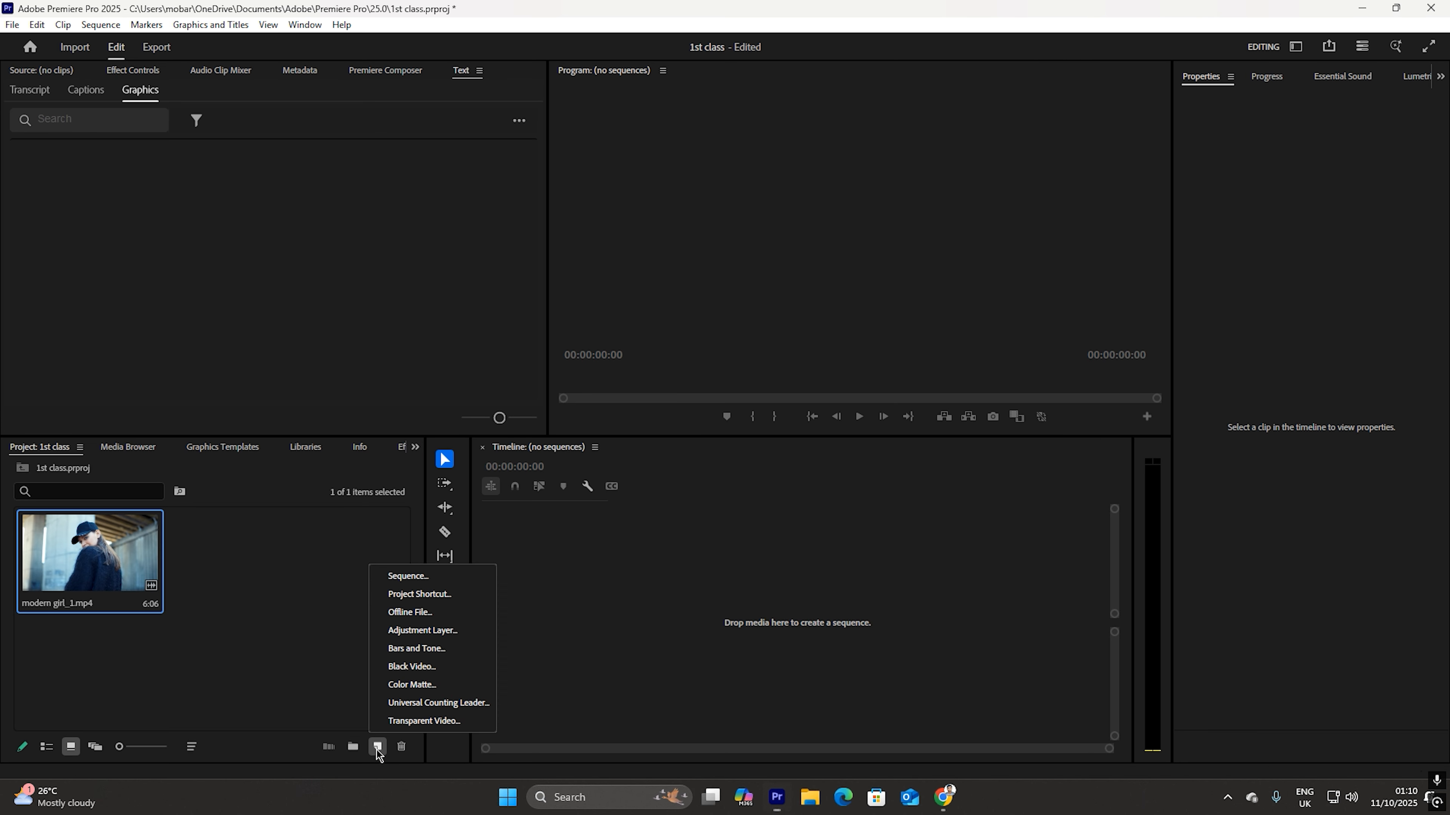
click(408, 574)
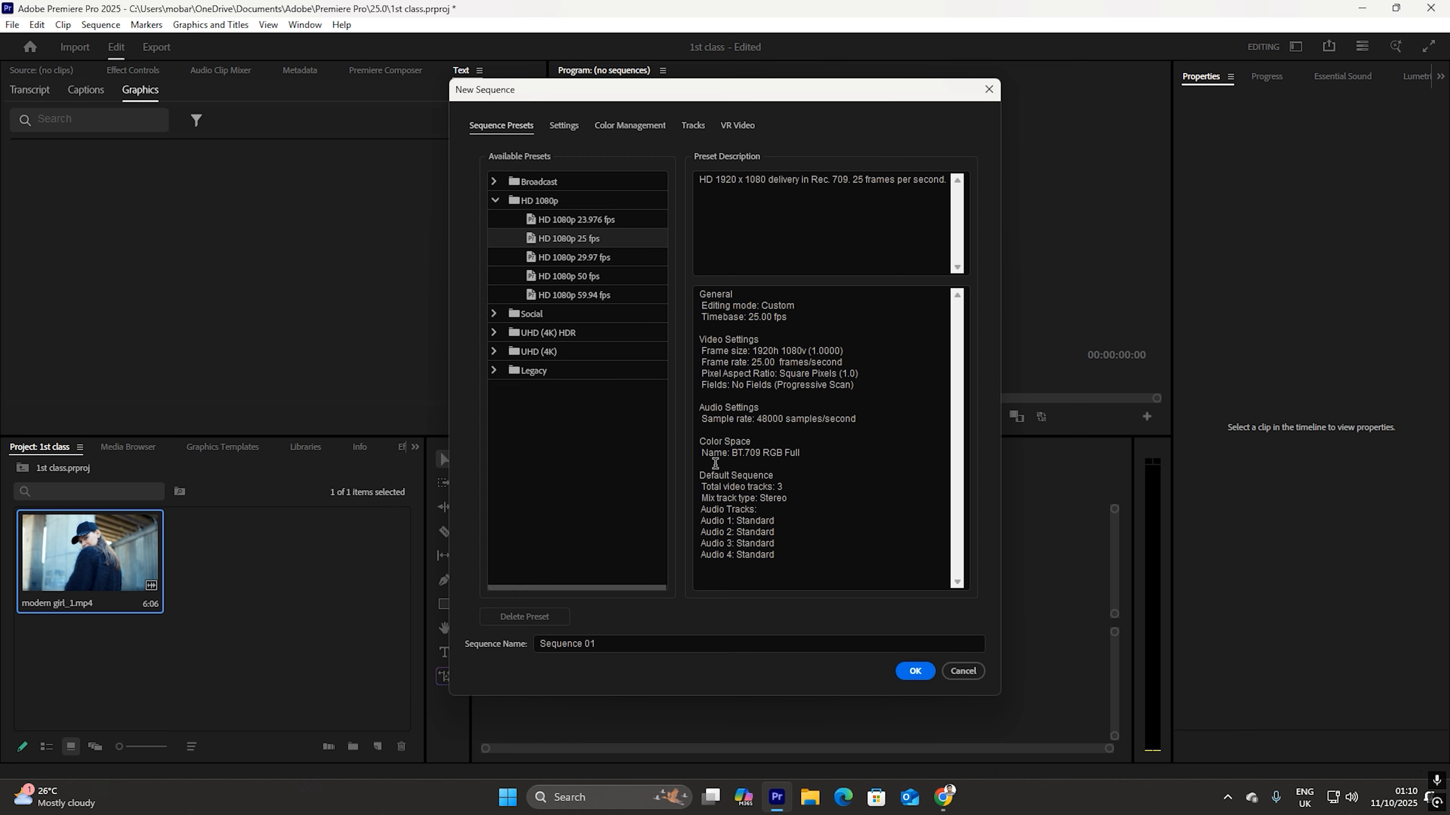
click(915, 671)
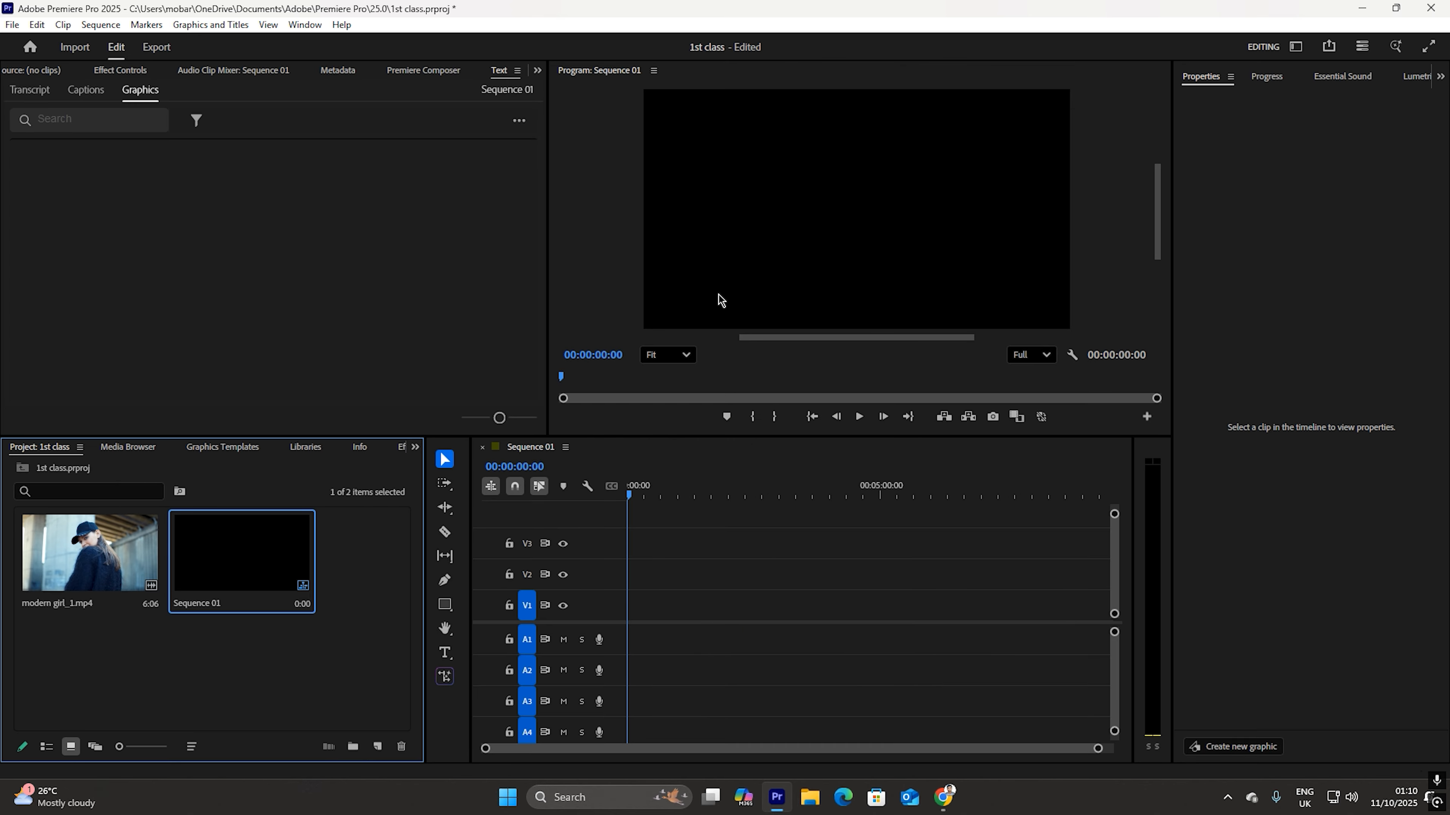
Place the modern girl_1.mp4 clip at the start of video track V1 and play it back
drag(90, 534, 617, 612)
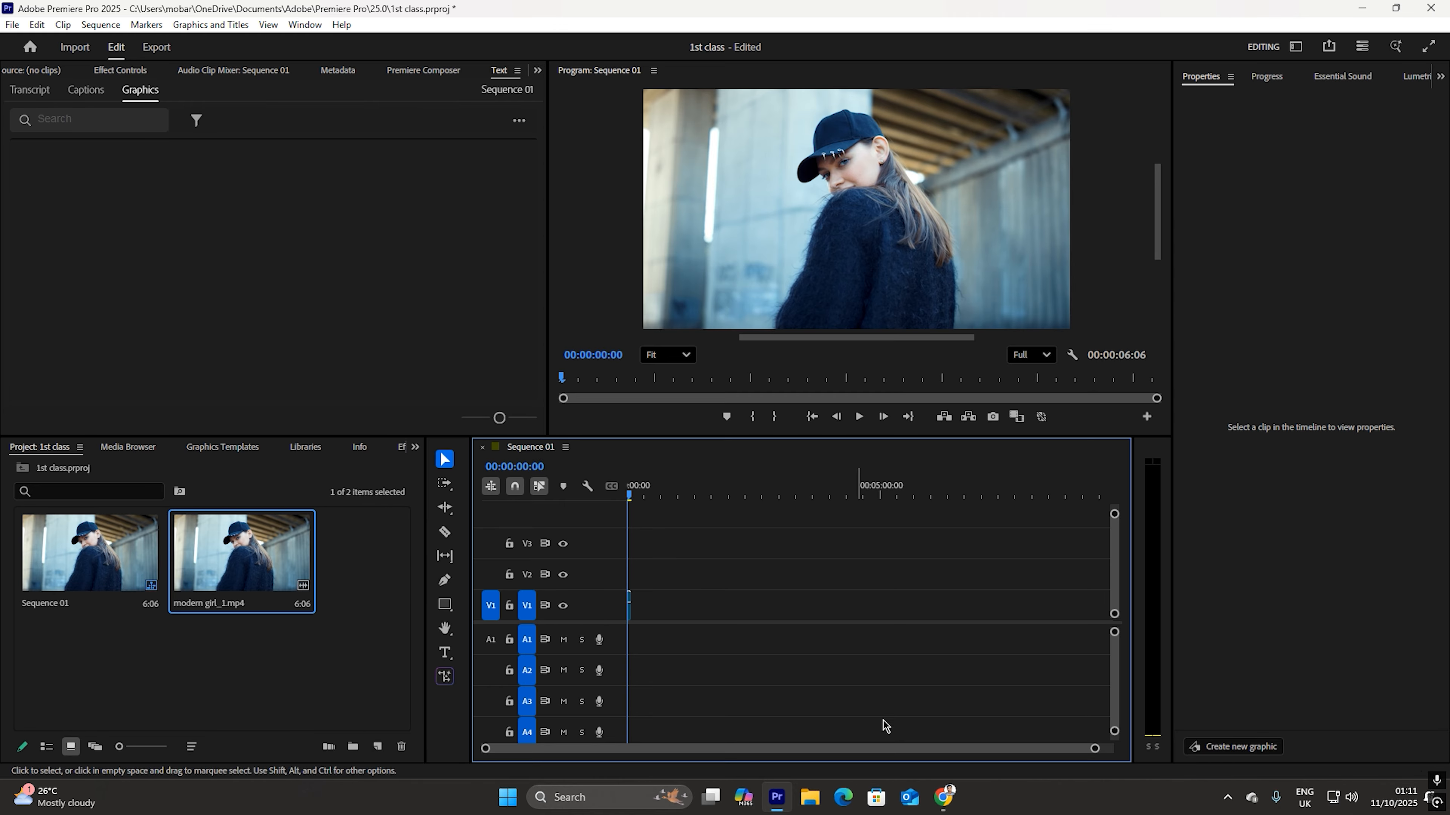
drag(1093, 748, 820, 754)
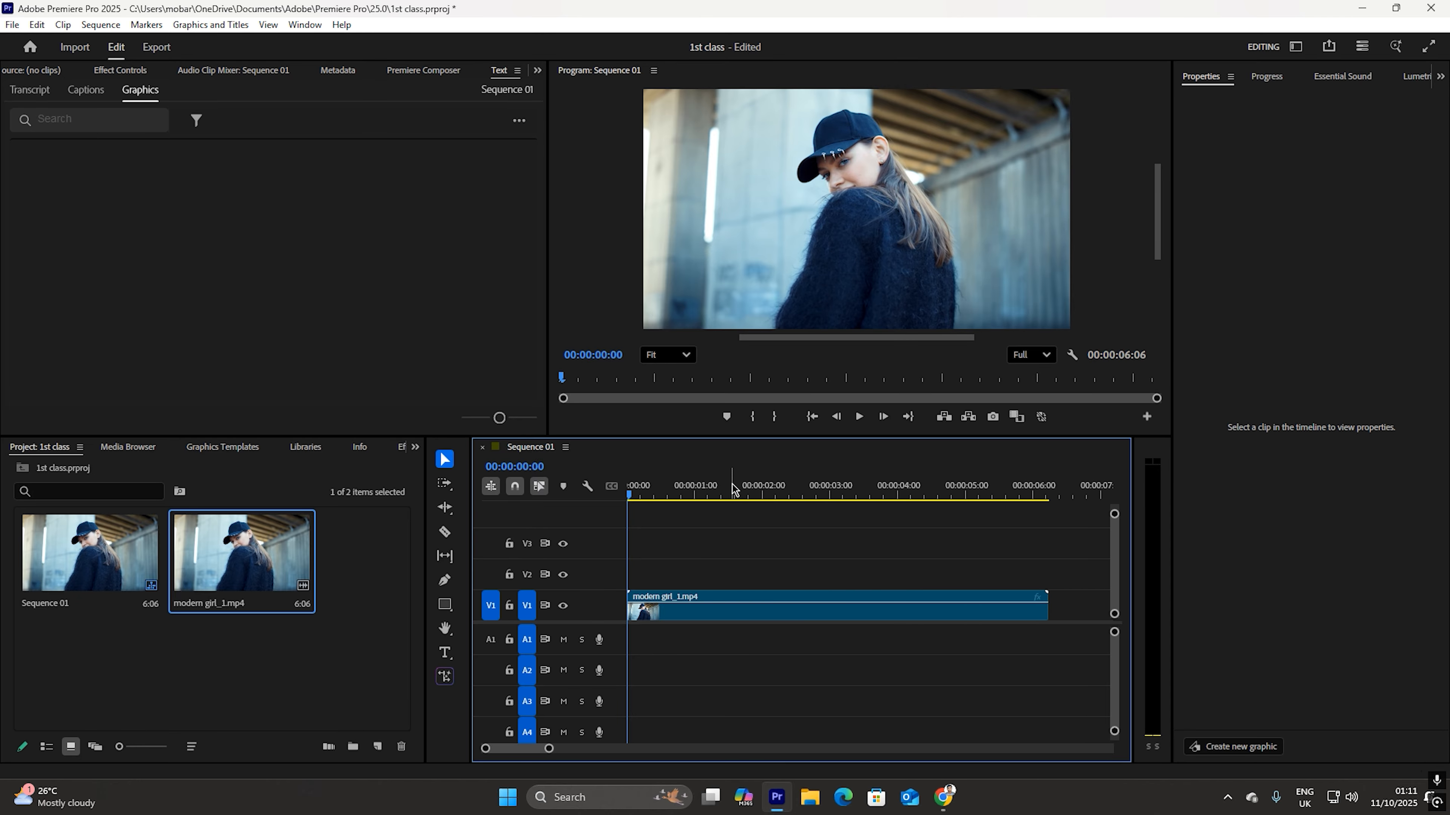
key(space)
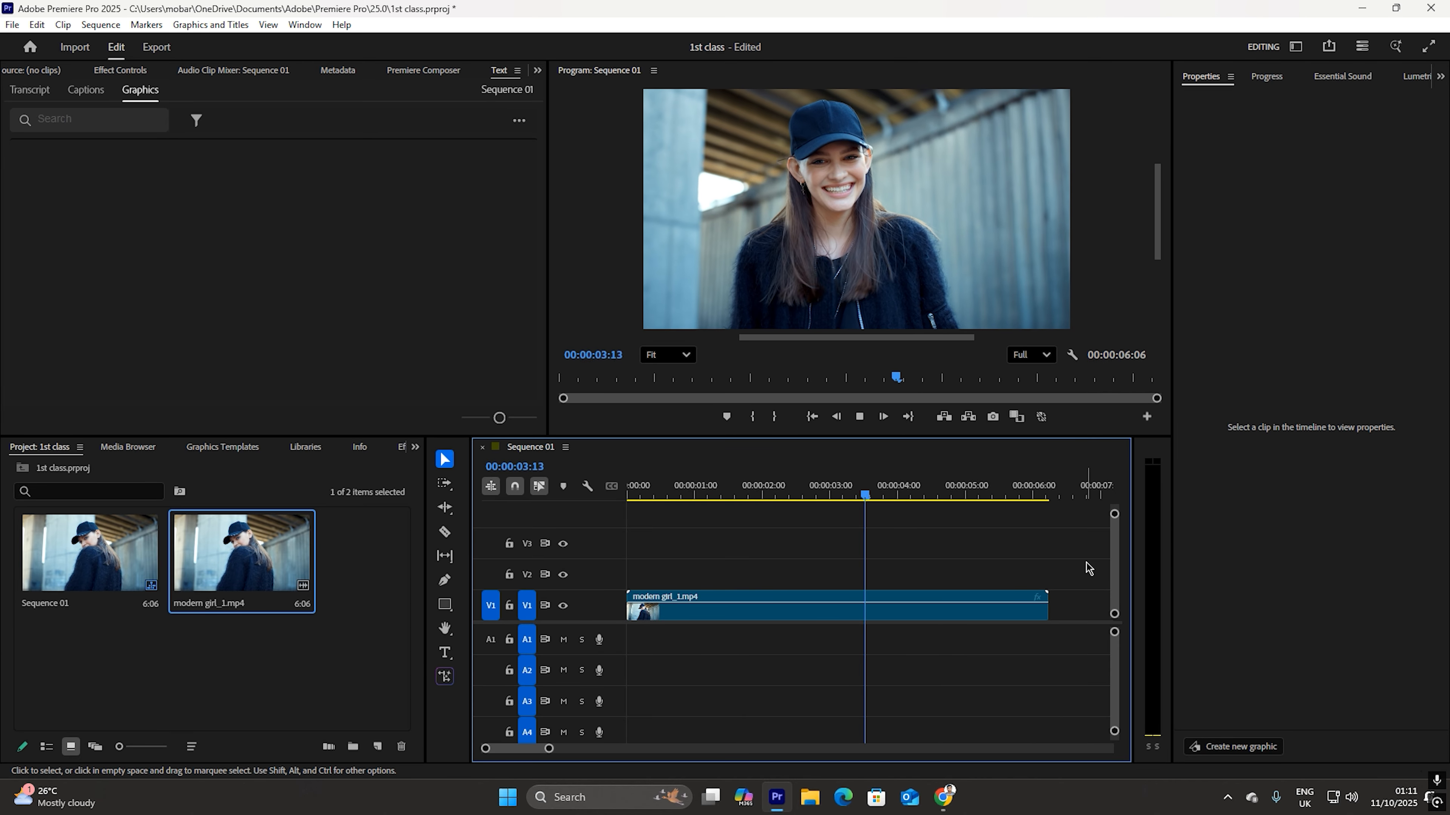
Create a 1920 × 1080, 25 fps adjustment layer and place it on V2 from 00:00:02:13 to 00:00:04:06
drag(933, 496, 796, 496)
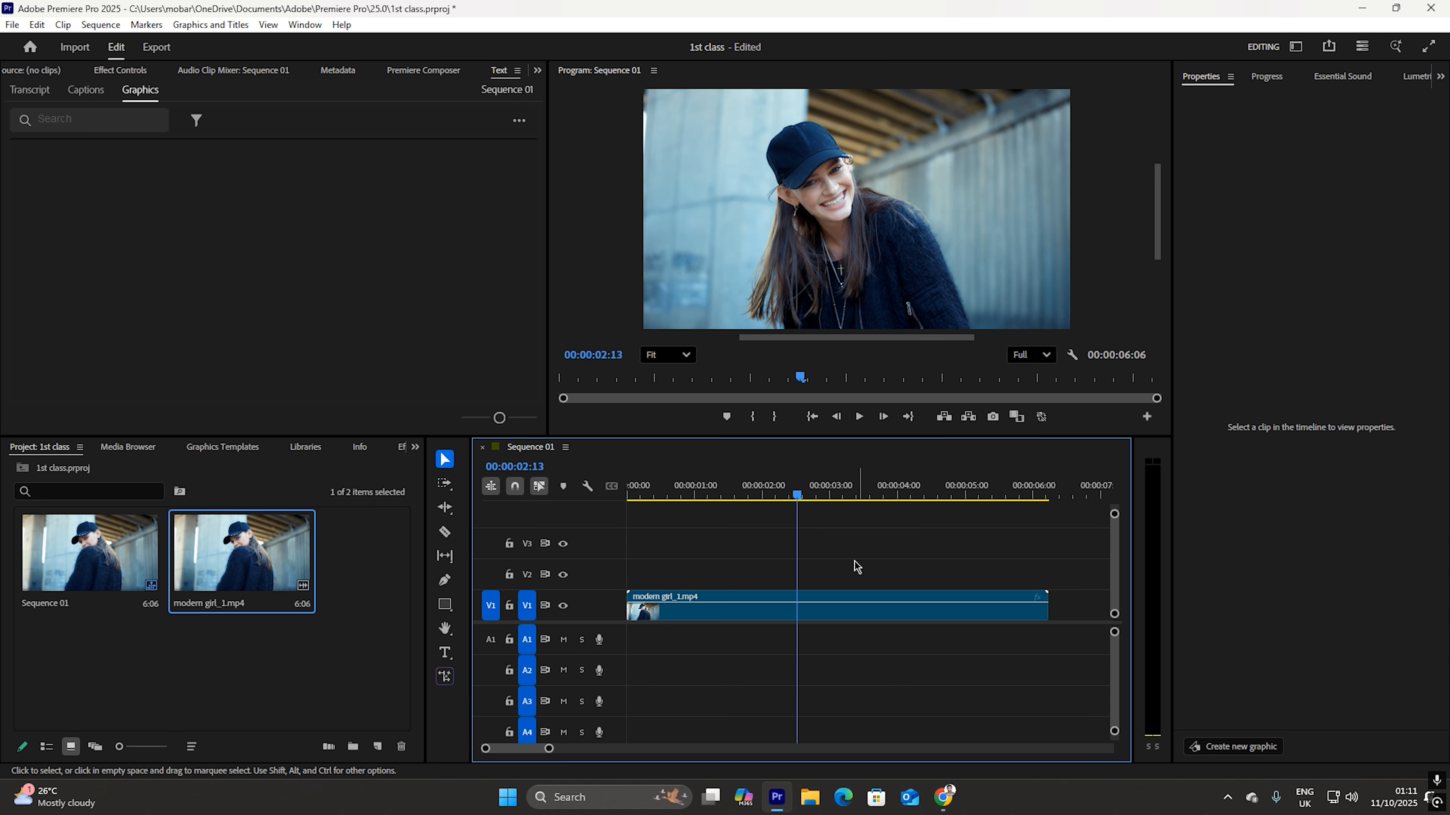
click(377, 749)
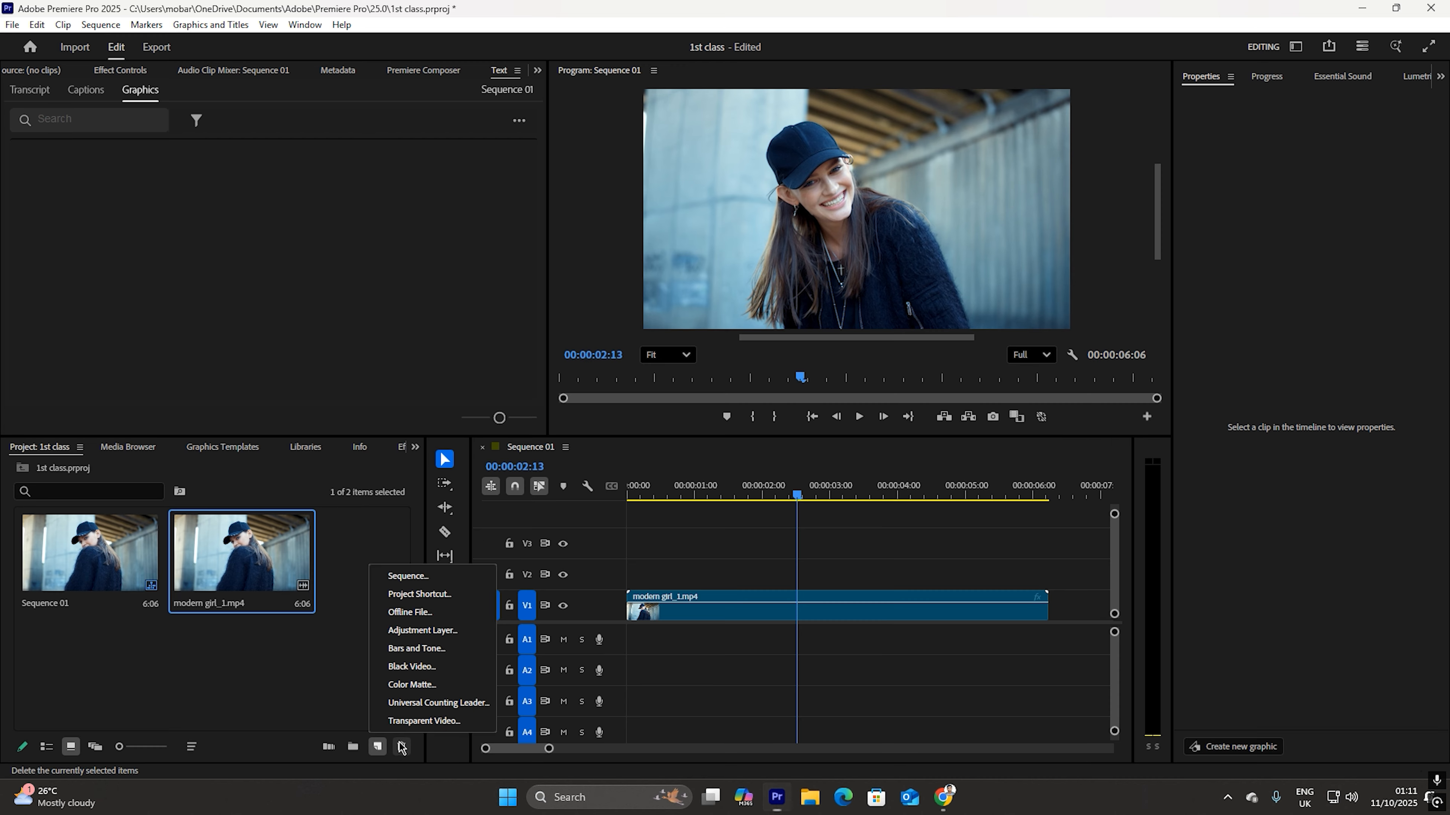
click(393, 635)
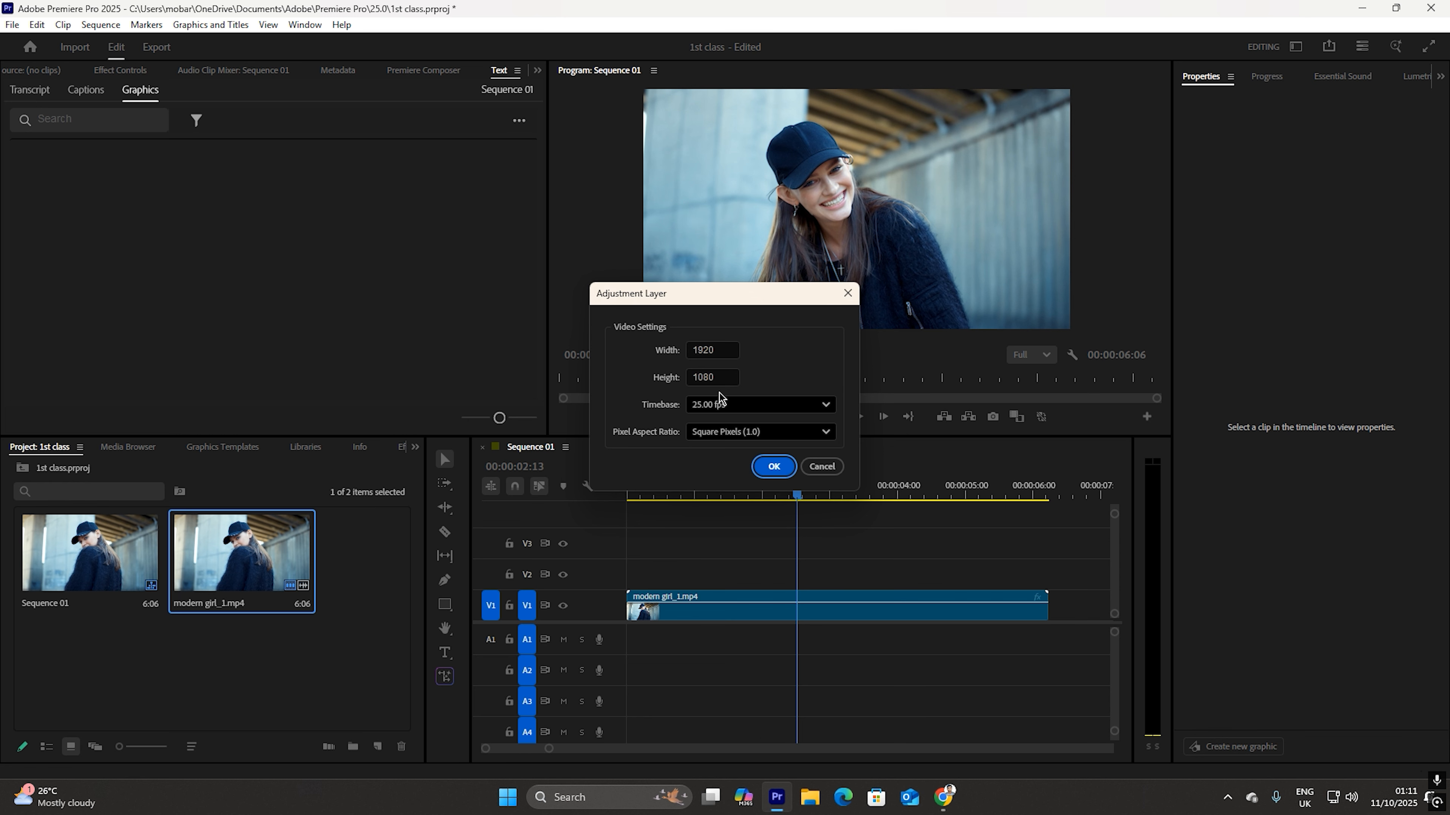
click(783, 469)
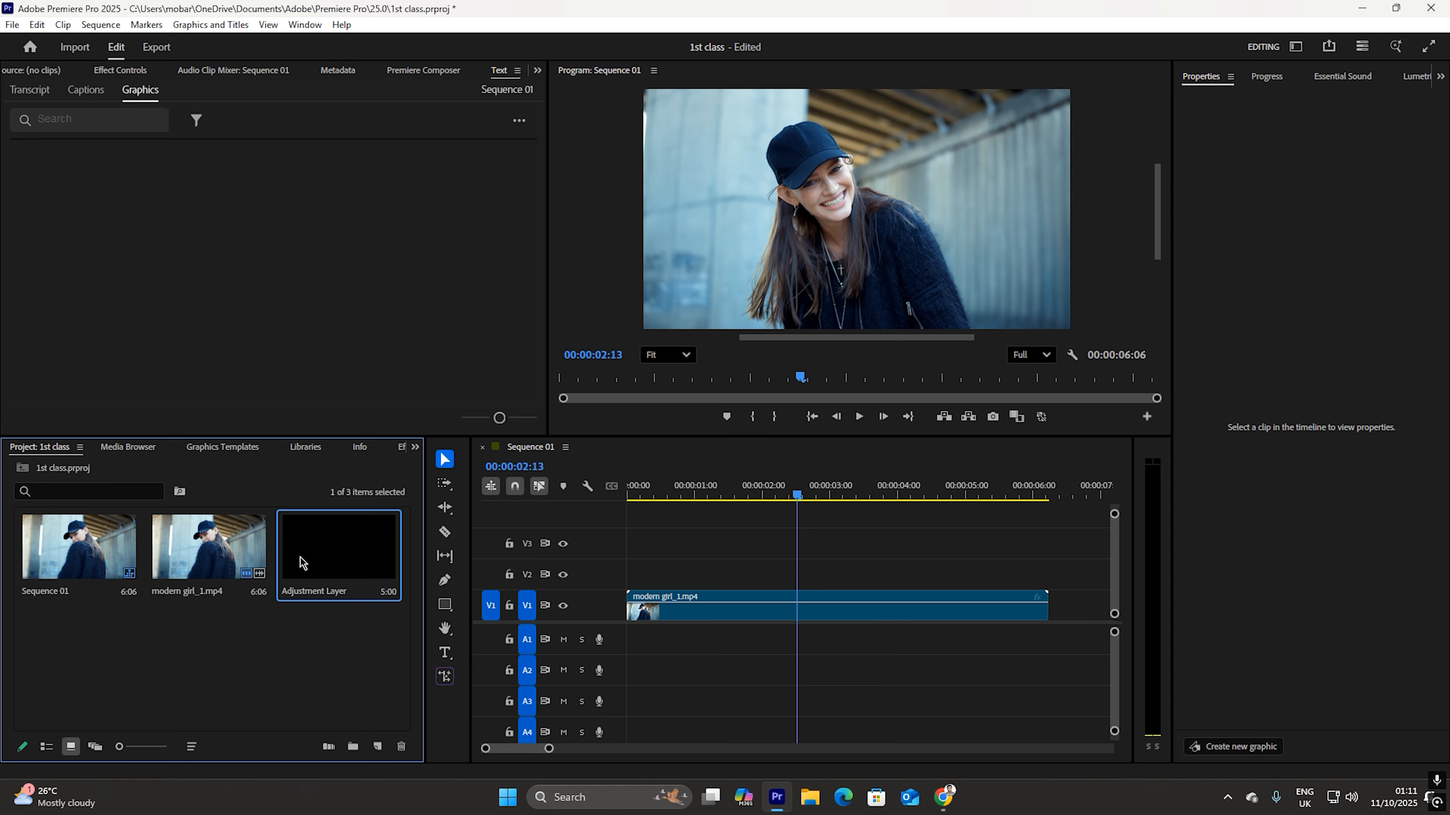
drag(331, 559, 801, 576)
scroll(919, 560, down, 2)
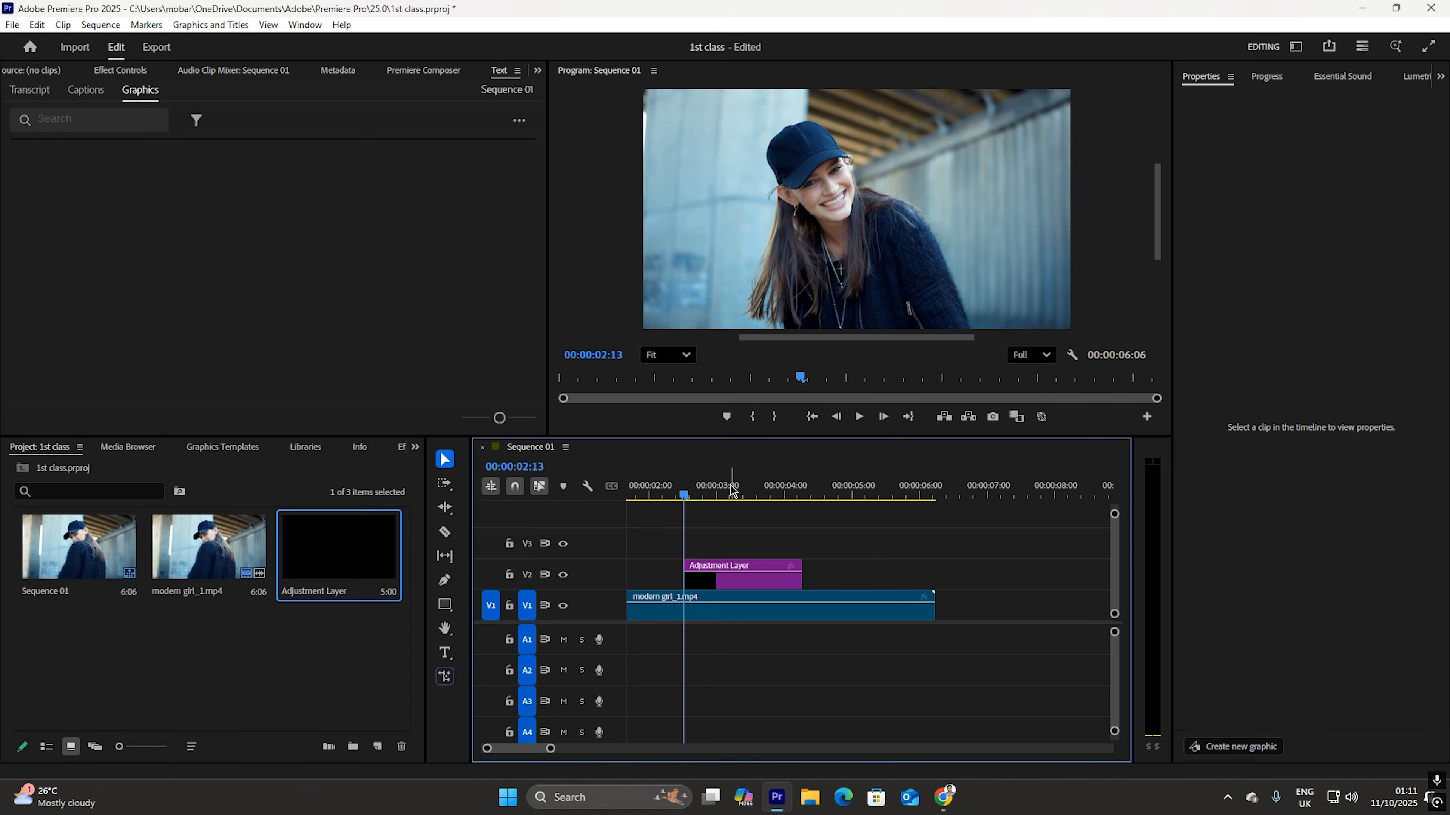
Turn off uniform scale in the adjustment layer's Motion settings and set scale height to 150 and scale width to 30
drag(683, 492, 814, 502)
click(846, 571)
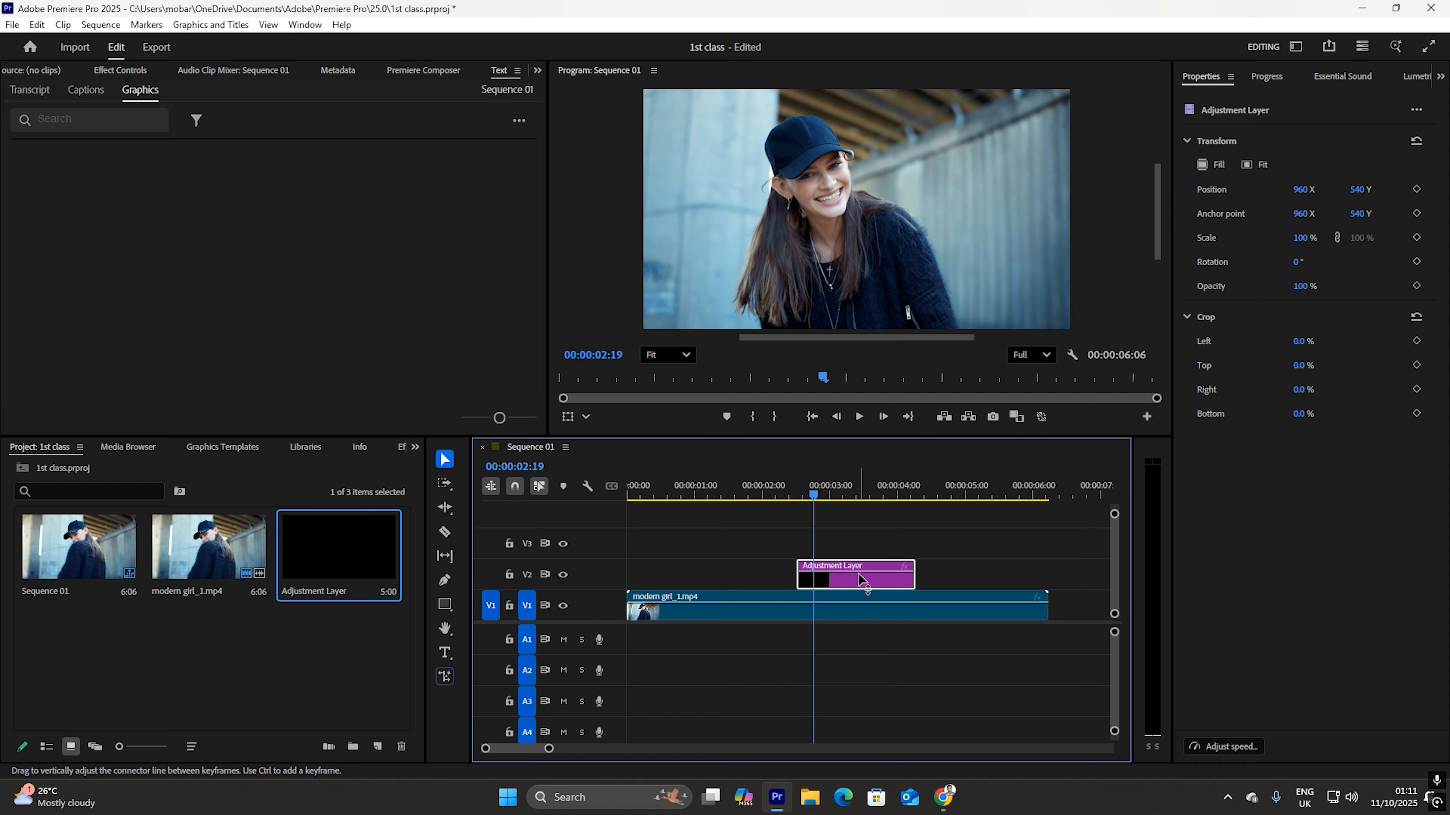
click(119, 71)
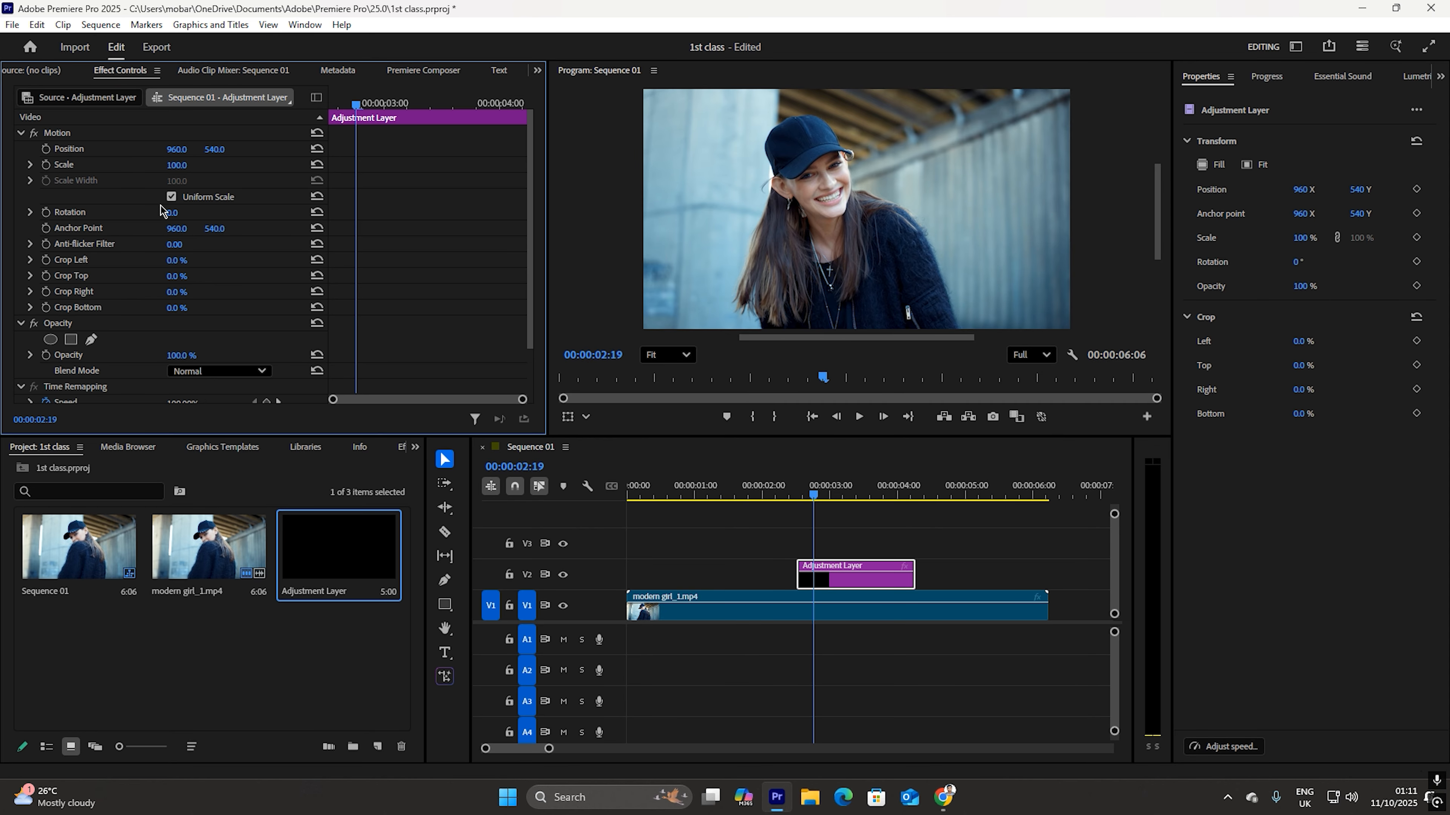
click(171, 197)
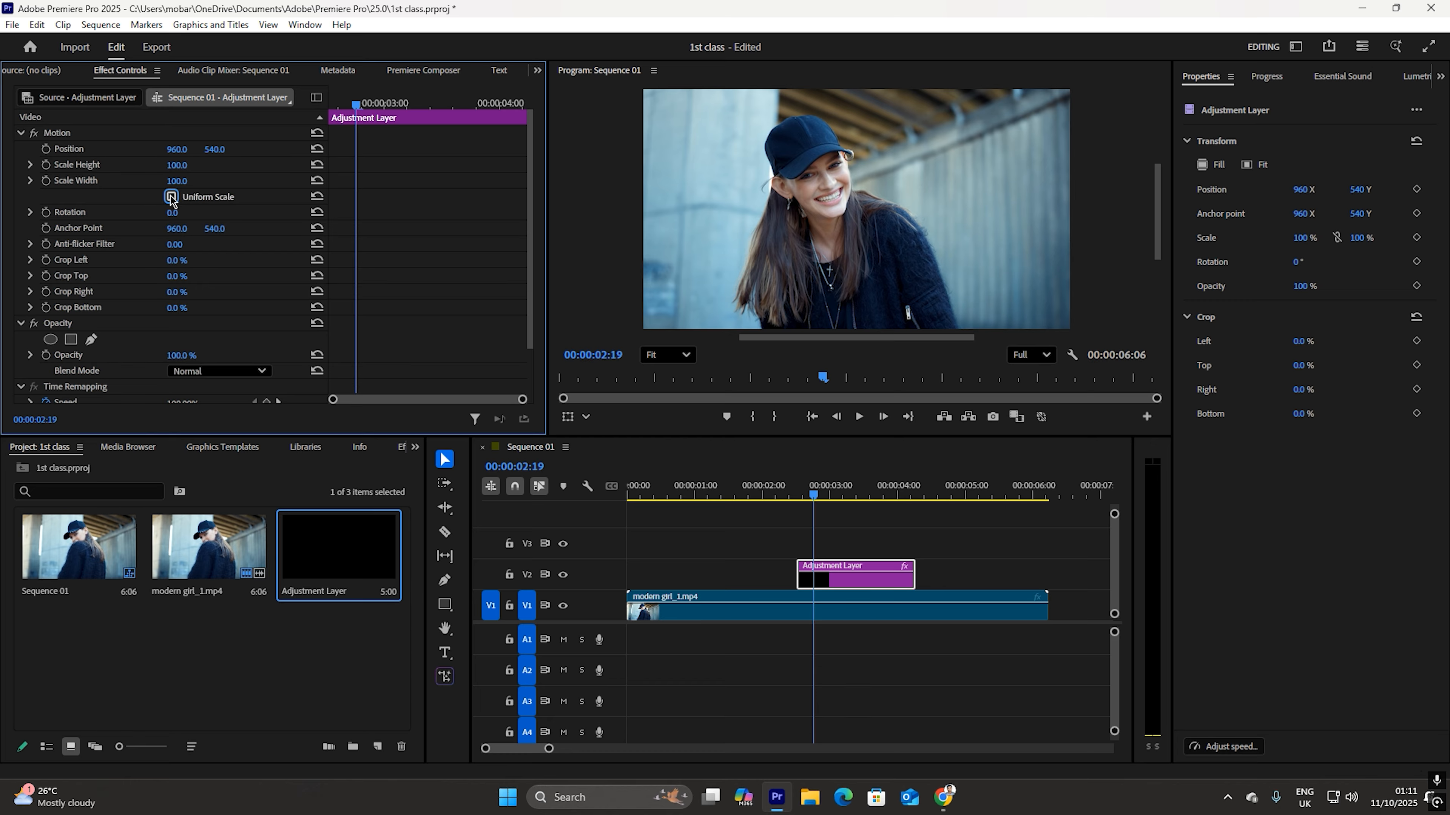
click(178, 165)
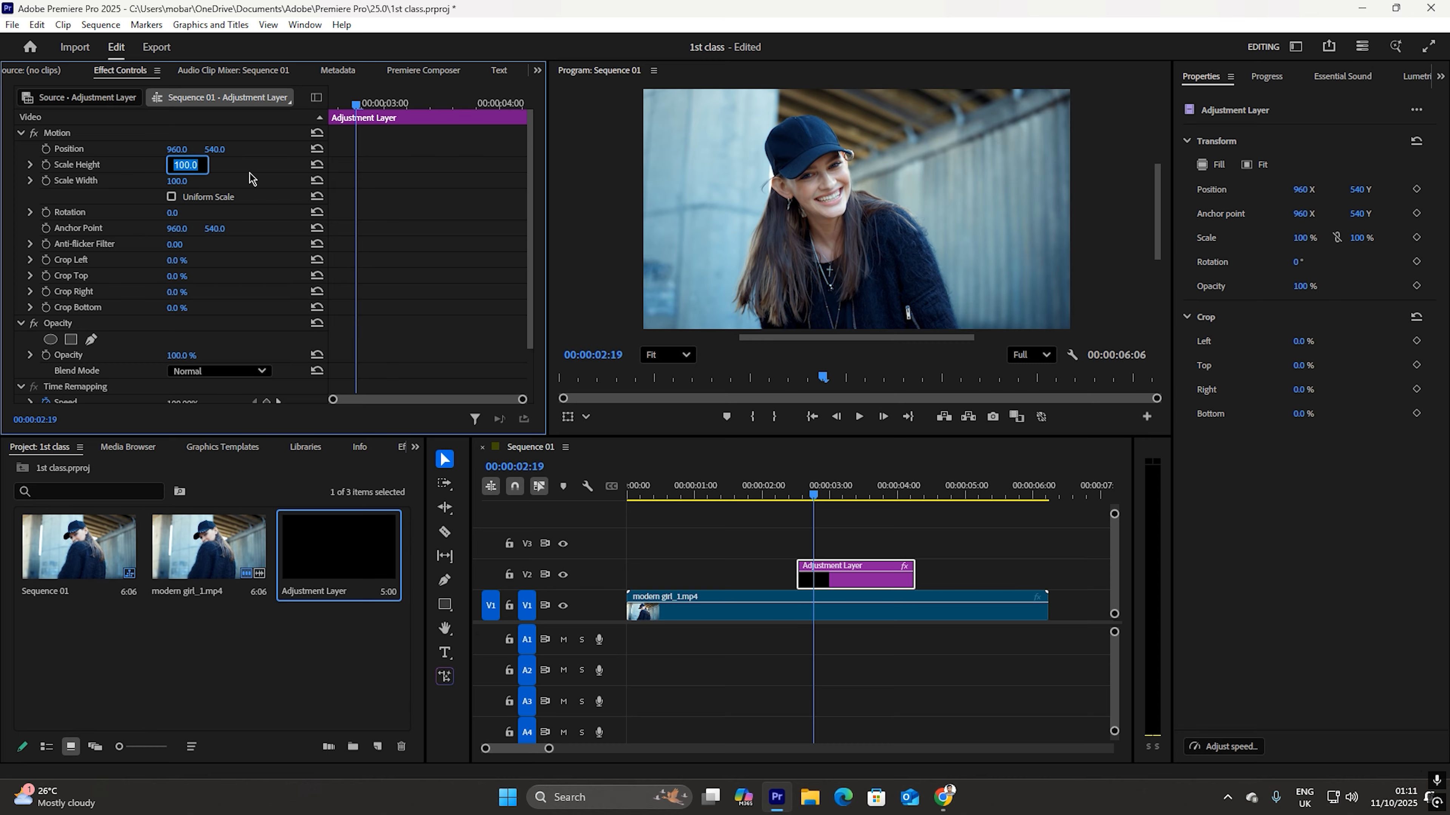
text(150)
click(187, 180)
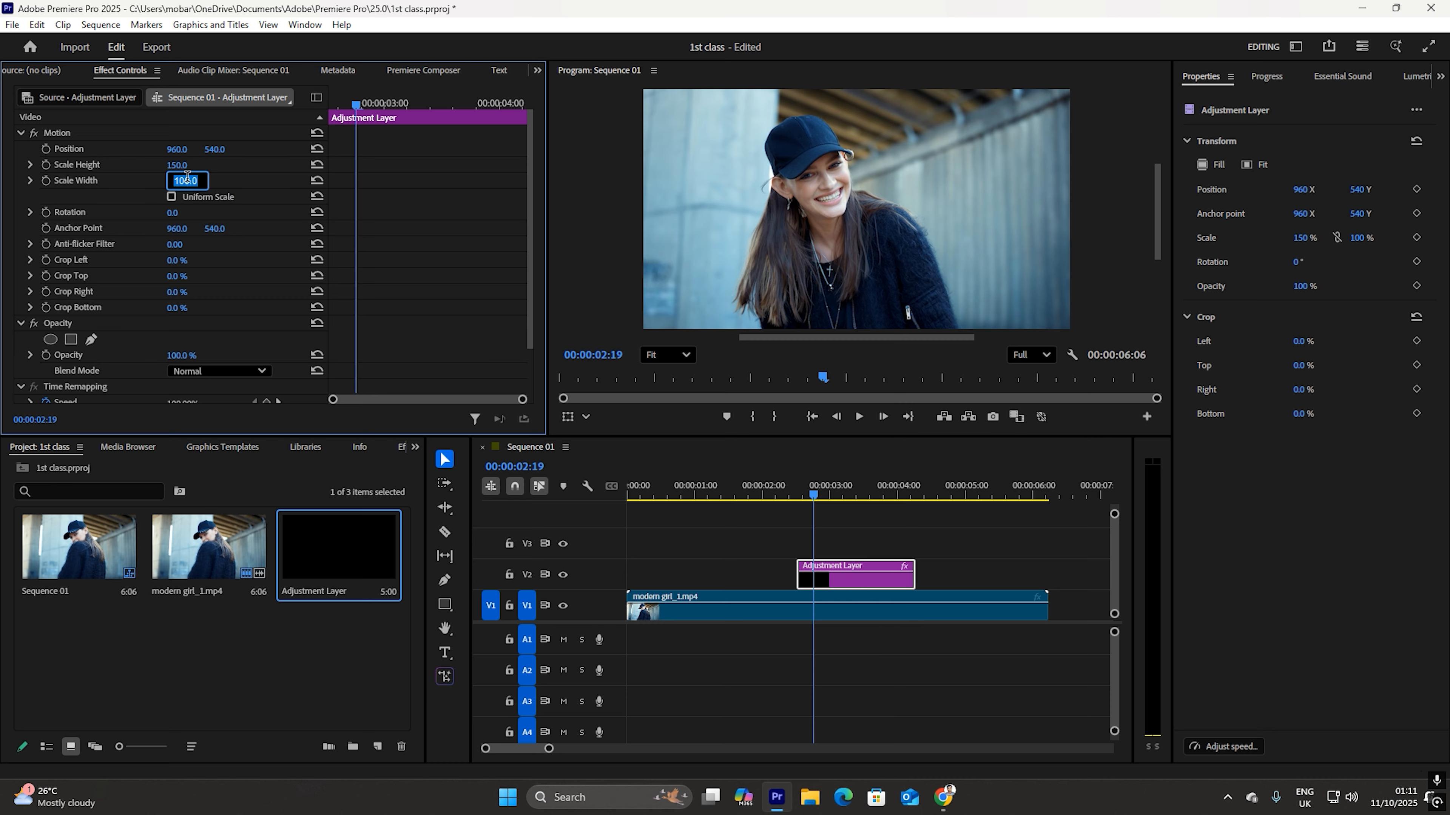
text(30)
key(Return)
Find the Transform video effect and apply it to the adjustment layer on V2
click(404, 449)
click(98, 466)
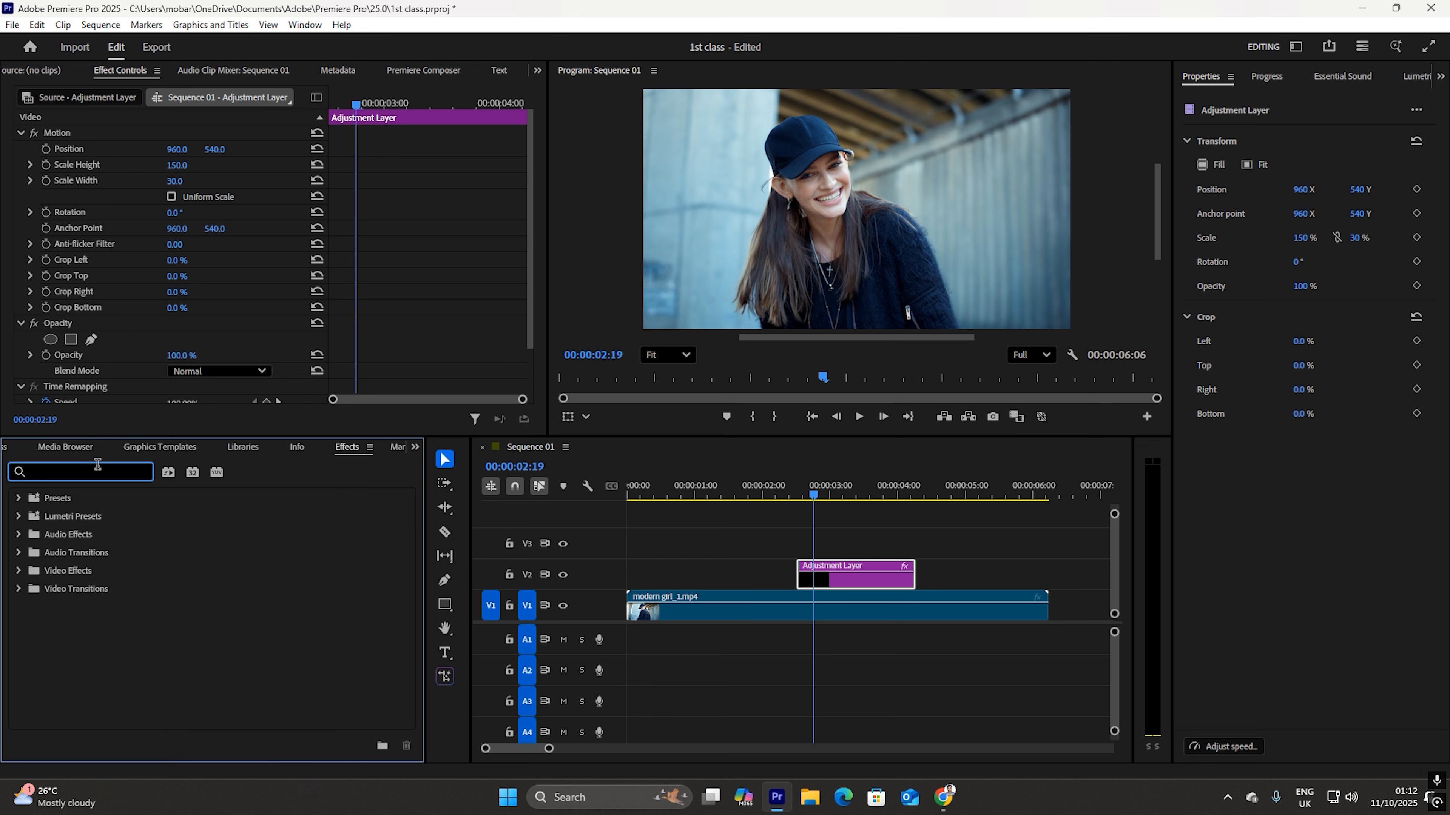
text(tra)
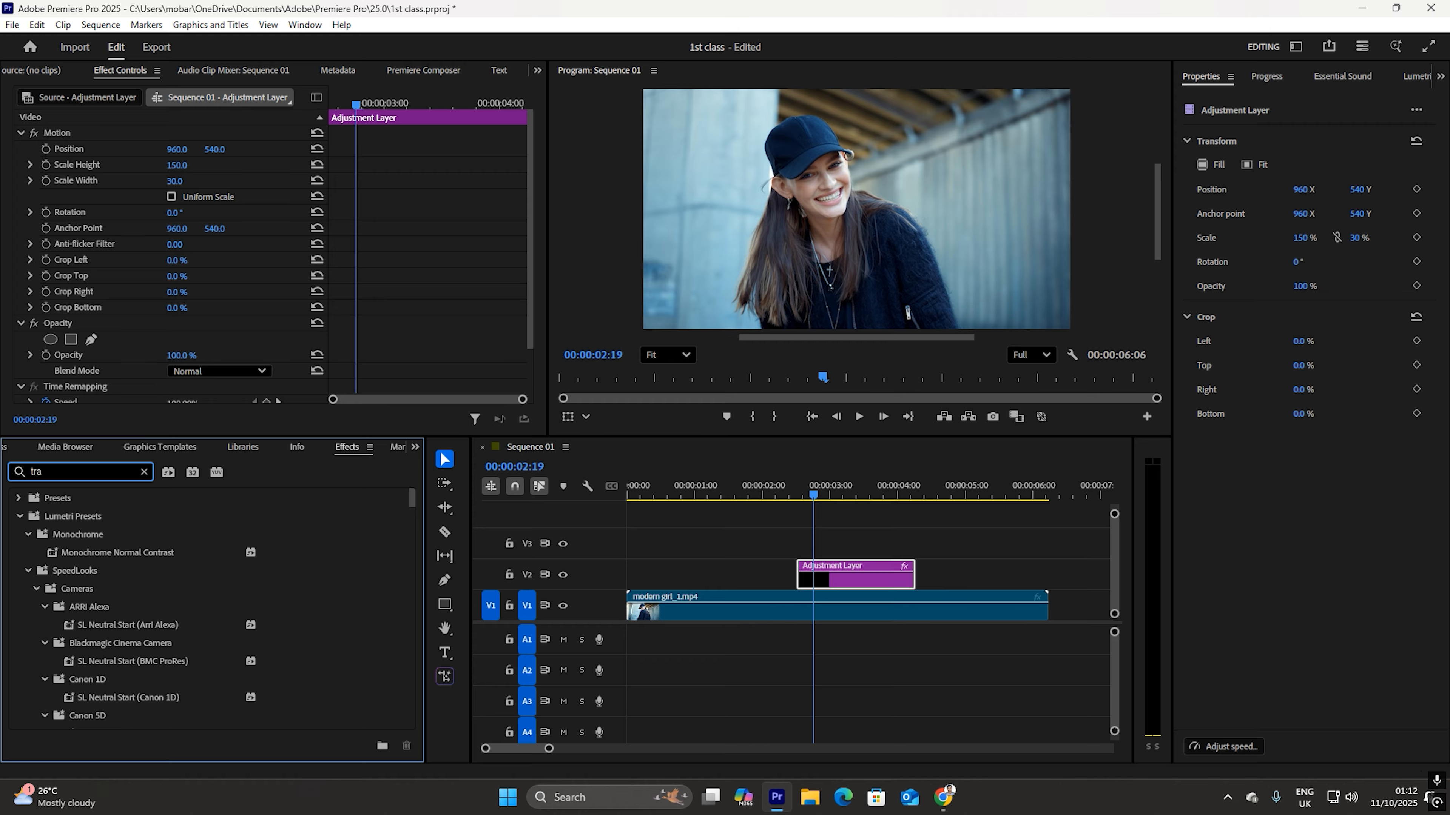
text(nsform)
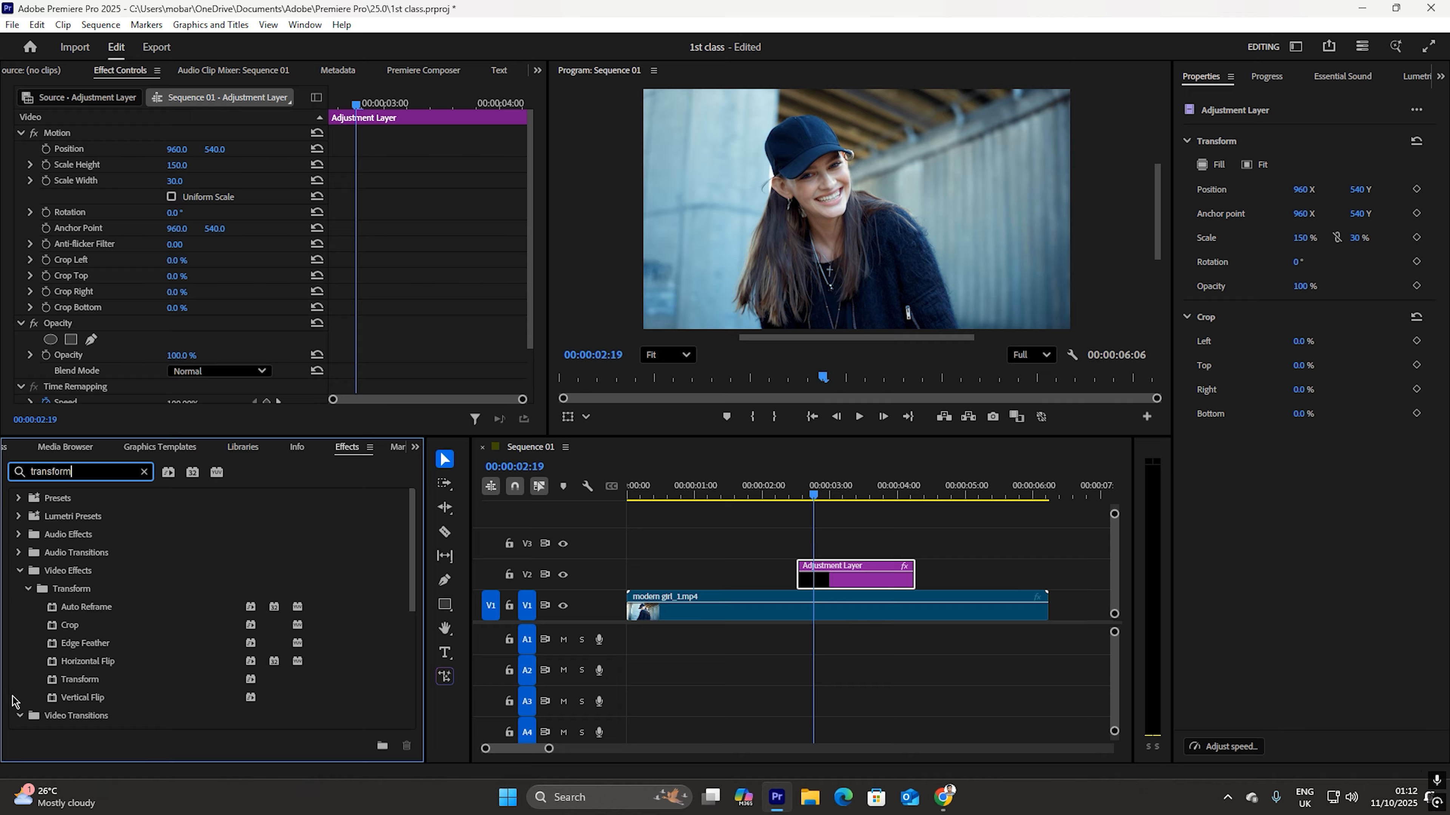
click(96, 680)
drag(63, 685, 850, 561)
Set the Scale of the adjustment layer's Transform effect to 130
scroll(126, 336, down, 5)
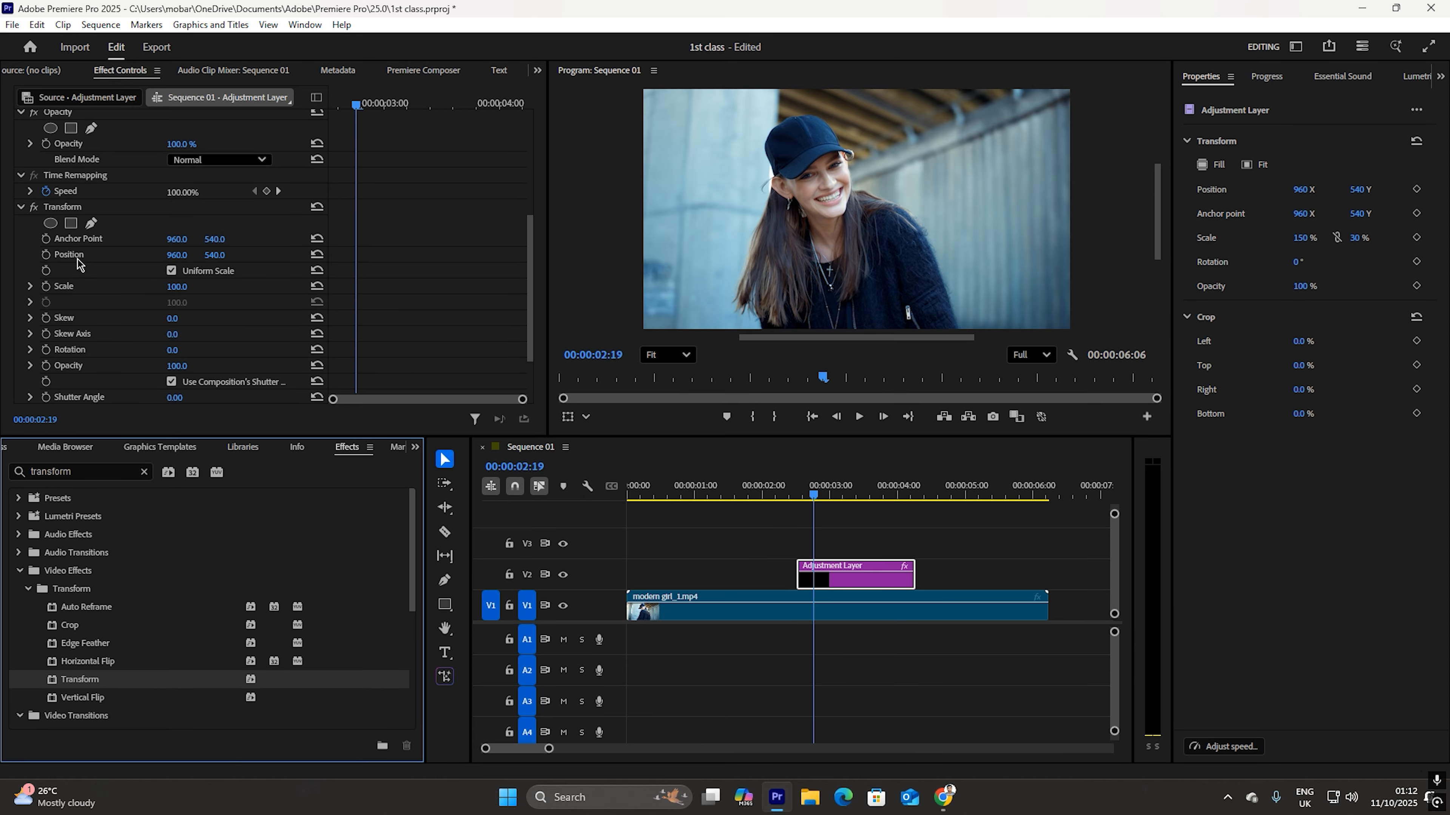
click(178, 288)
key(Return)
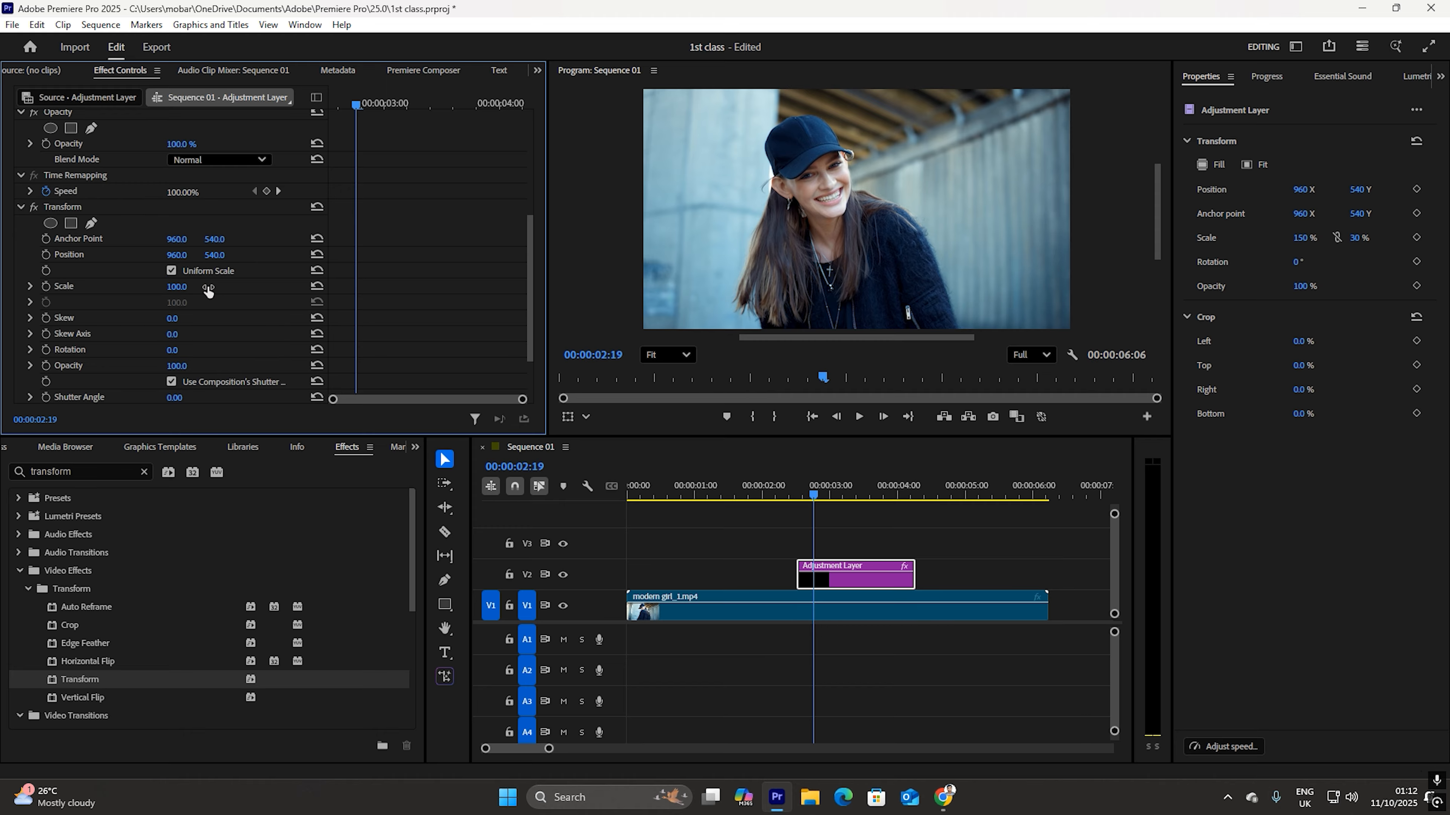
click(188, 286)
text(130)
key(Return)
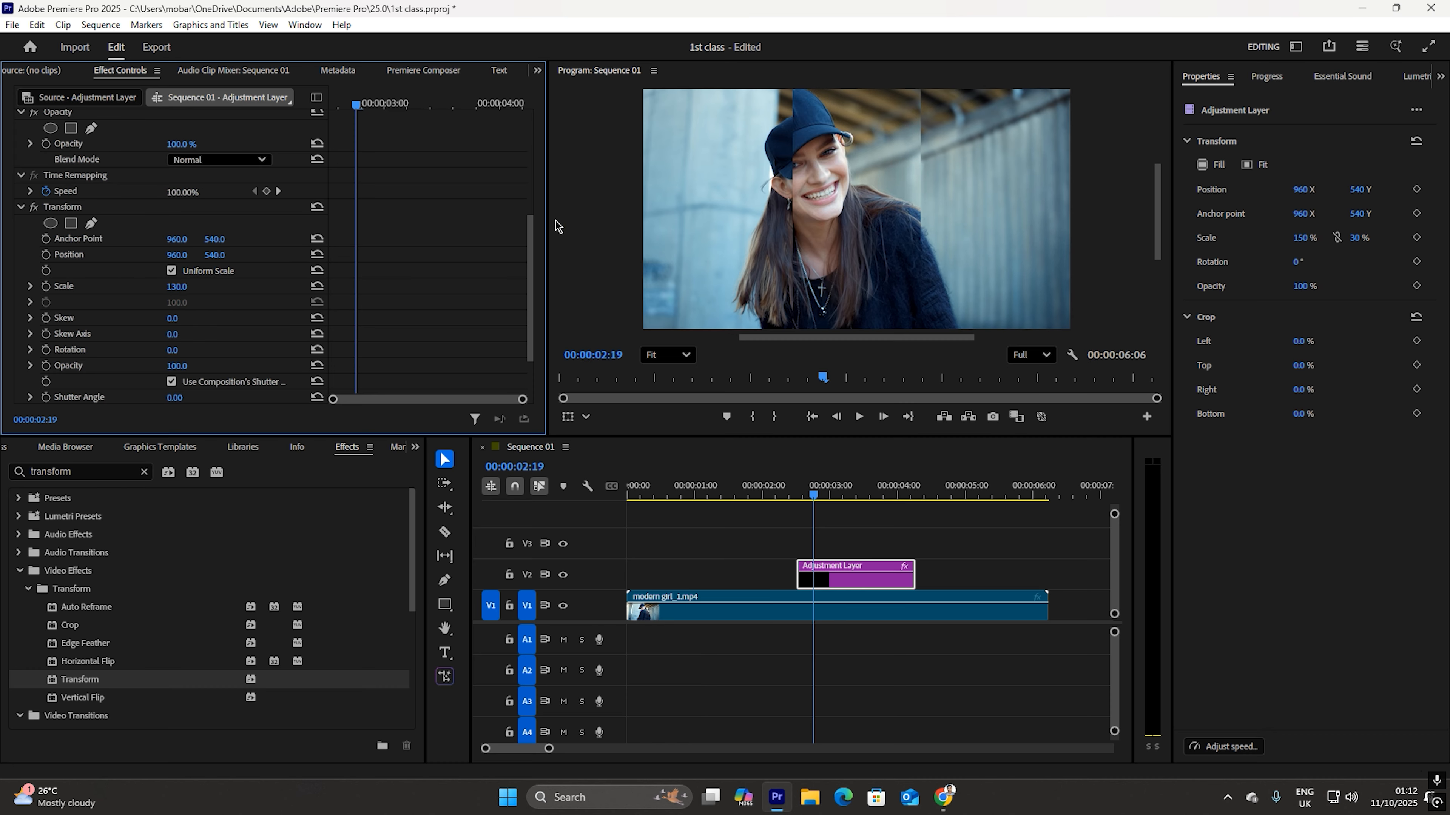
drag(176, 286, 241, 287)
Set the Motion rotation of the adjustment layer to 20°
scroll(245, 279, up, 4)
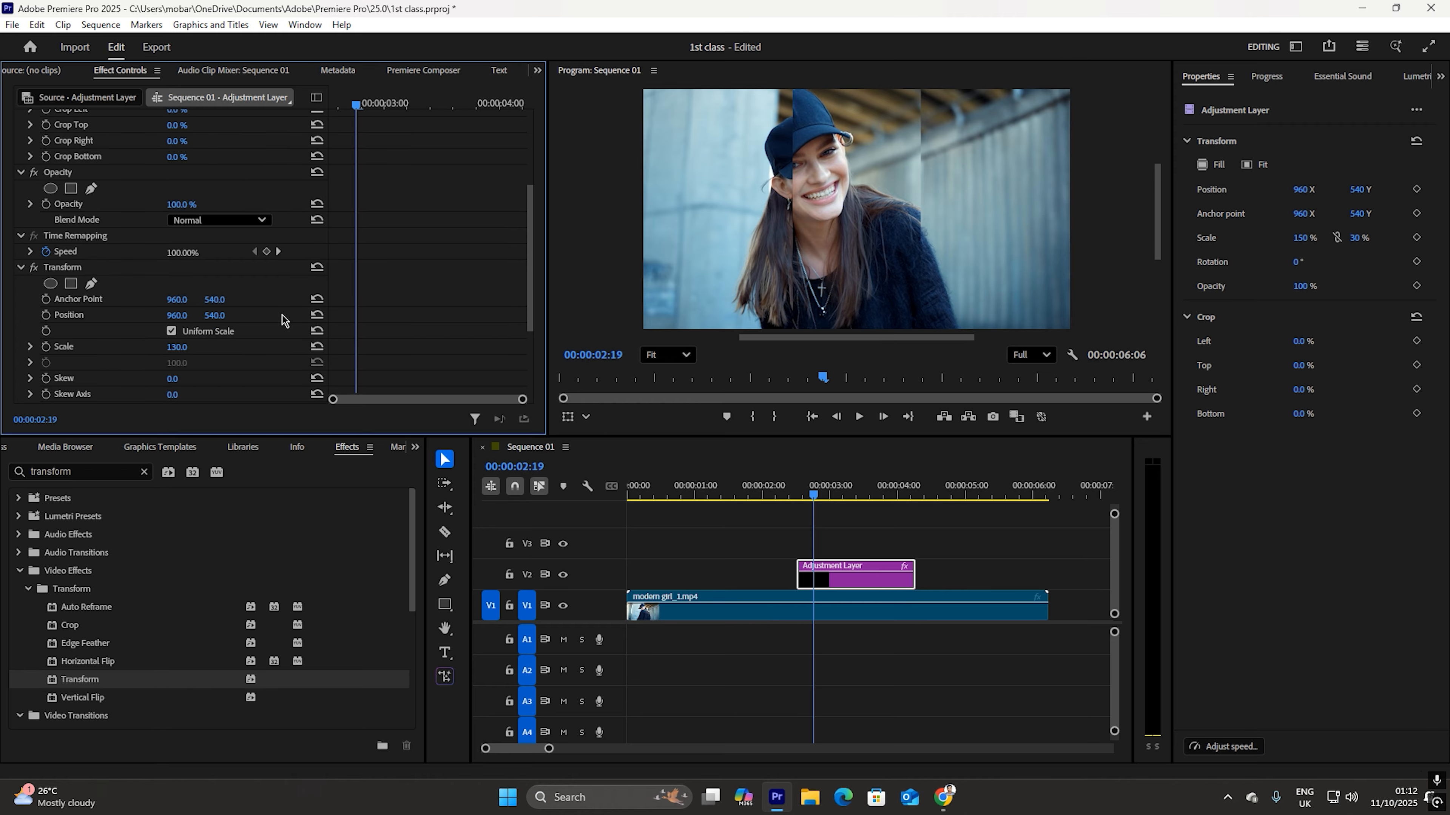
scroll(44, 189, up, 1)
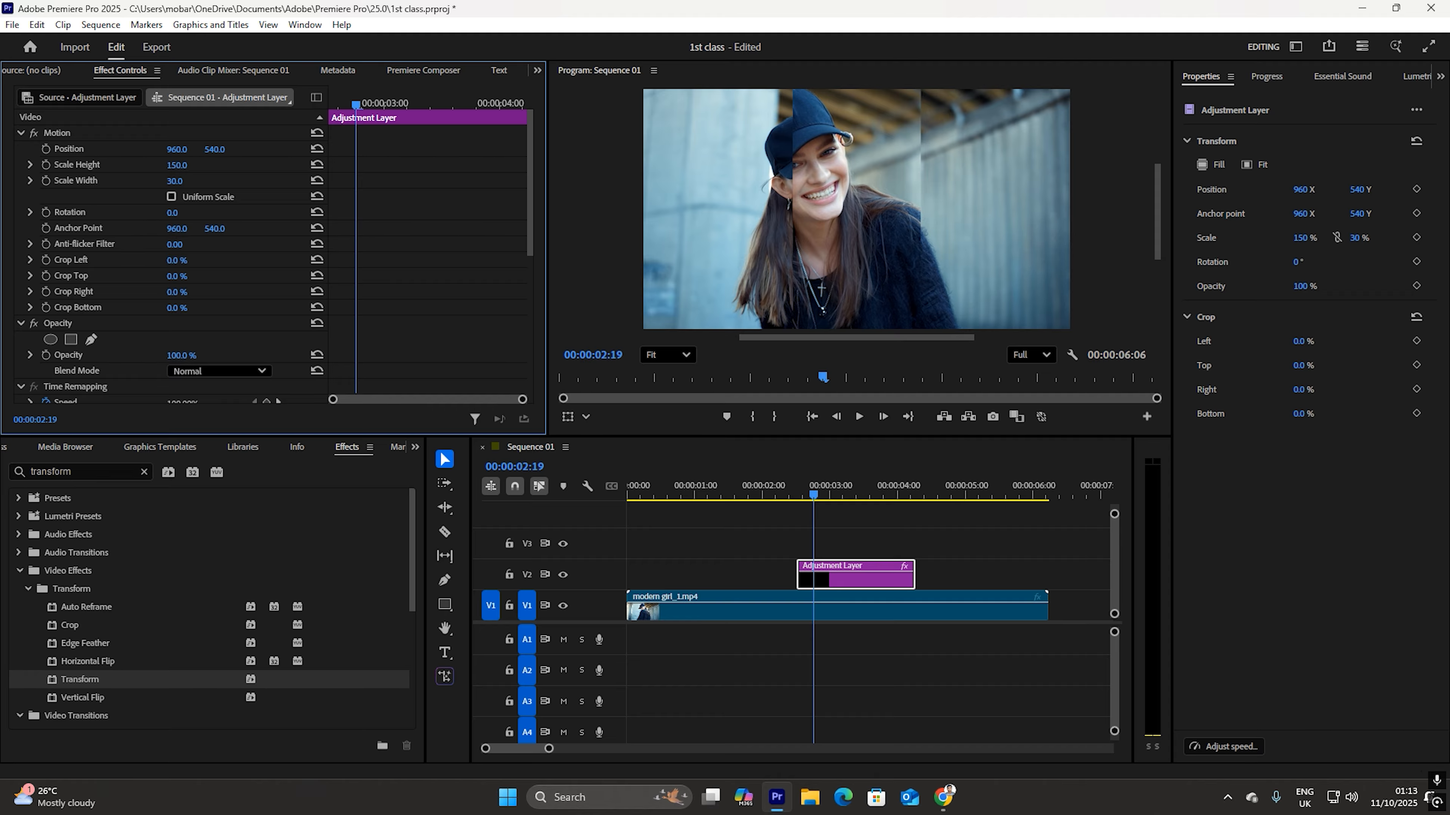
click(185, 213)
text(30)
key(Return)
drag(185, 212, 180, 213)
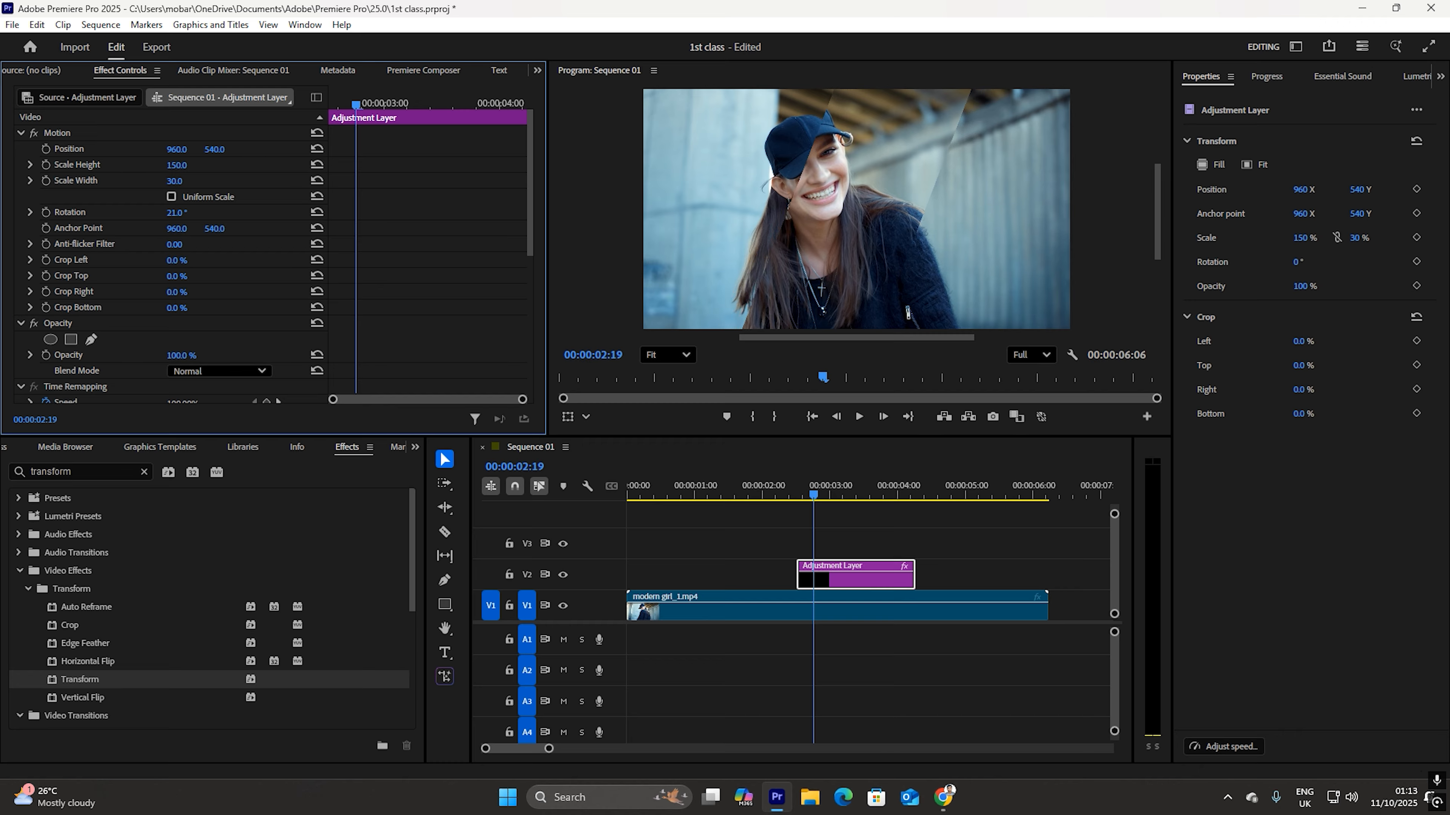
click(183, 211)
text(20)
key(Return)
Keyframe the adjustment layer's Motion position at its start, 00:00:02:13, with an X value of -516
click(797, 492)
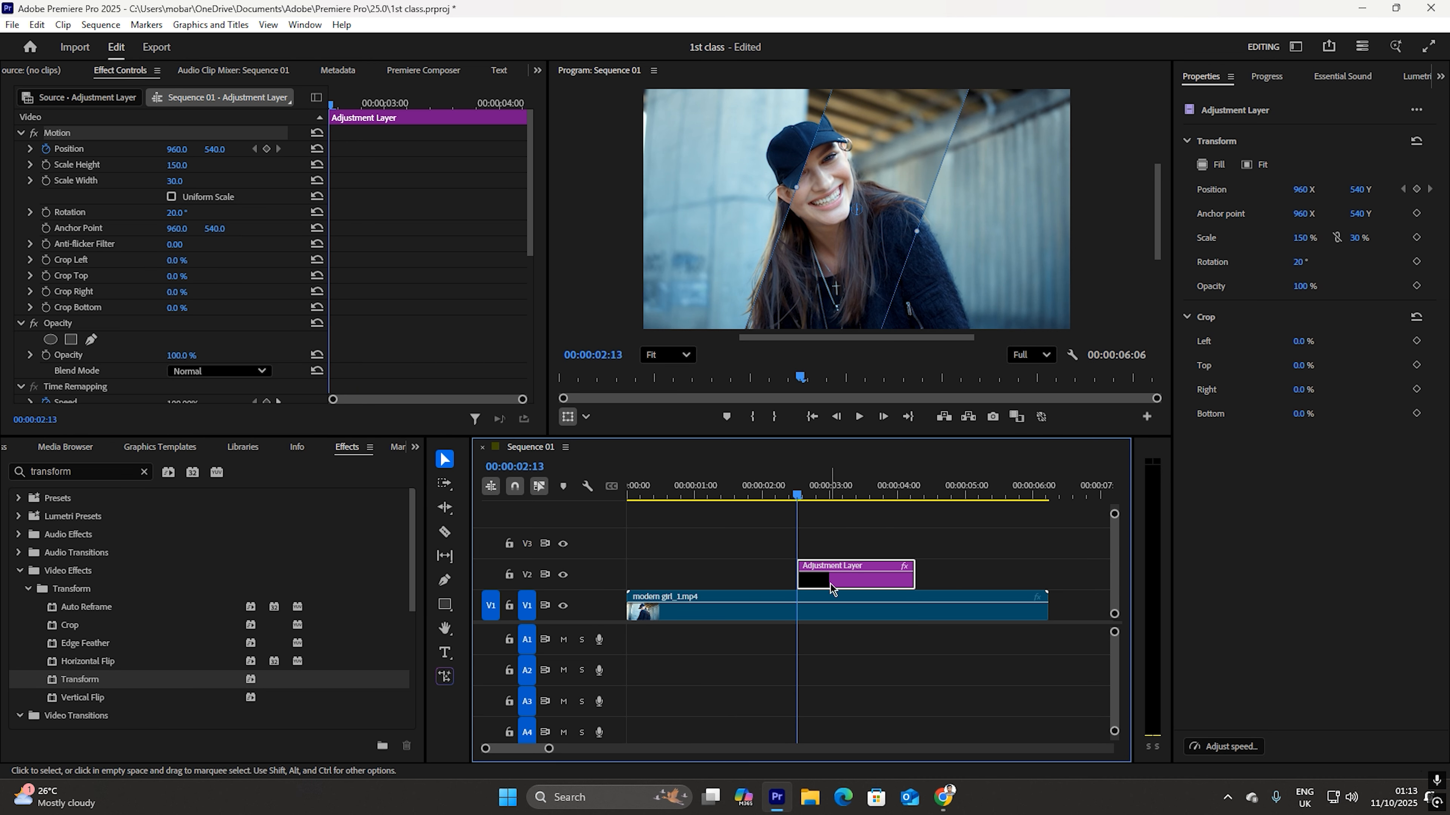
click(307, 99)
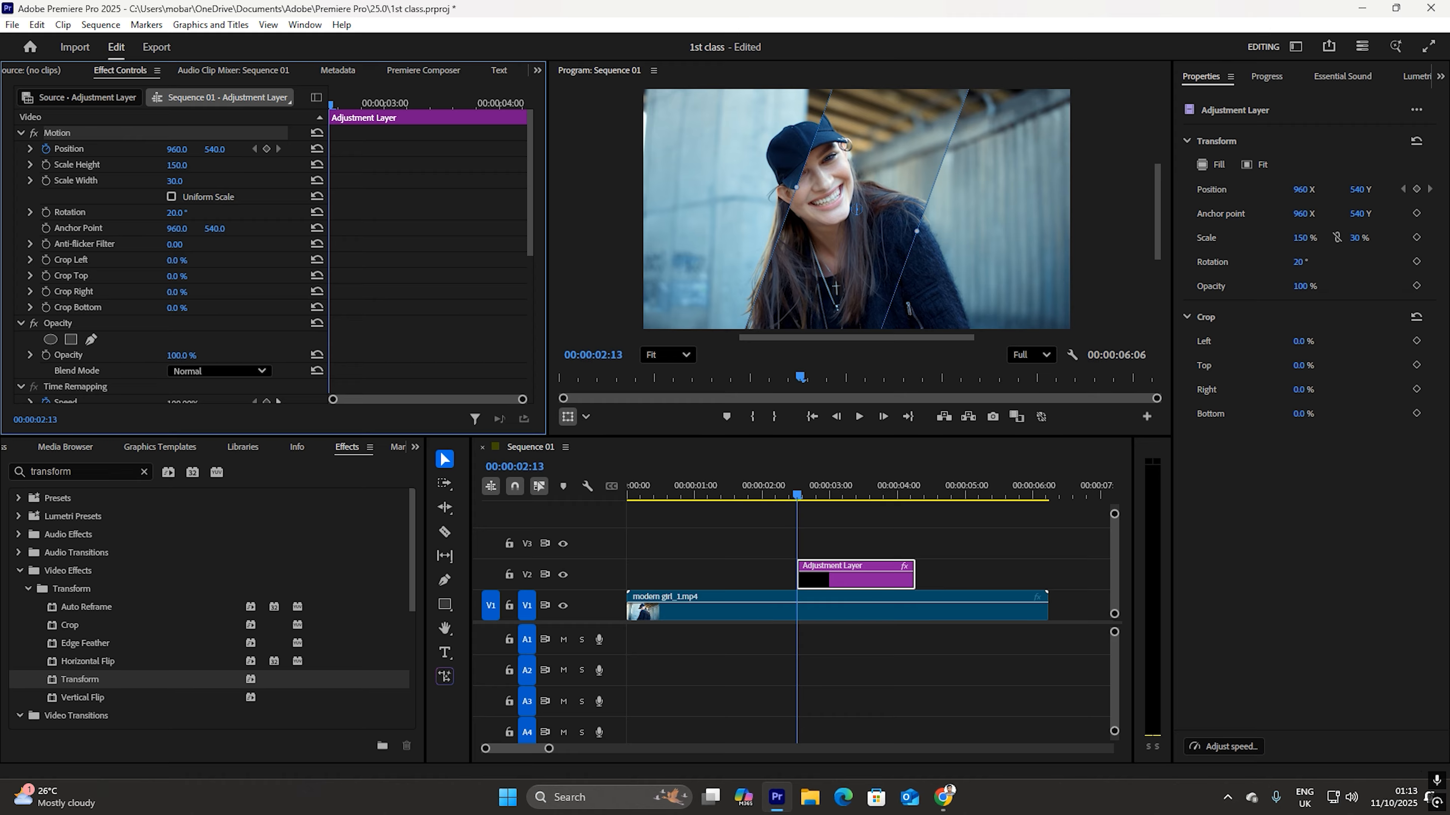
drag(176, 149, 88, 150)
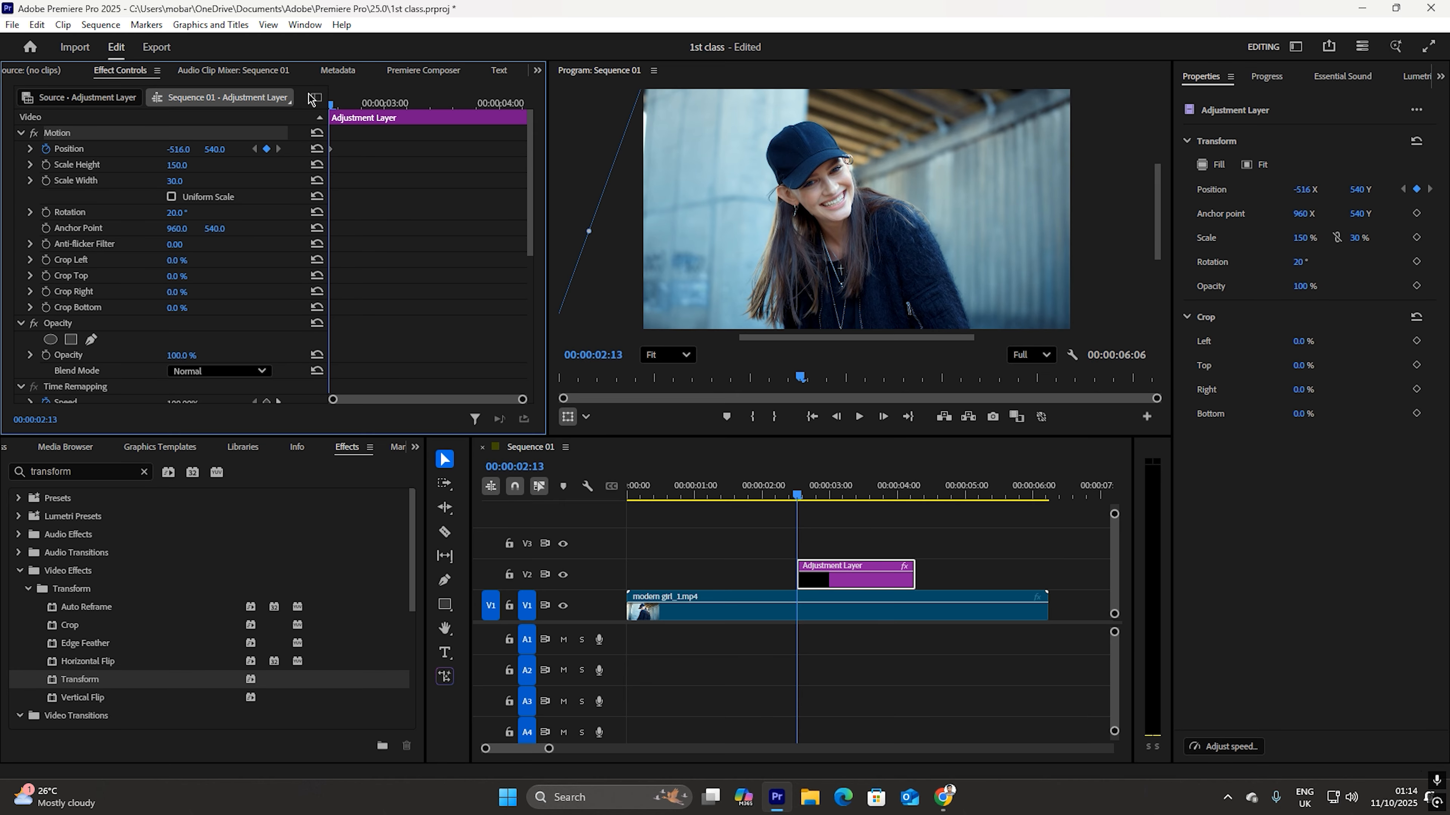
Keyframe the Motion position at the layer's end, 00:00:04:06, with an X value of 2439, and preview the animation from the sequence start
key(space)
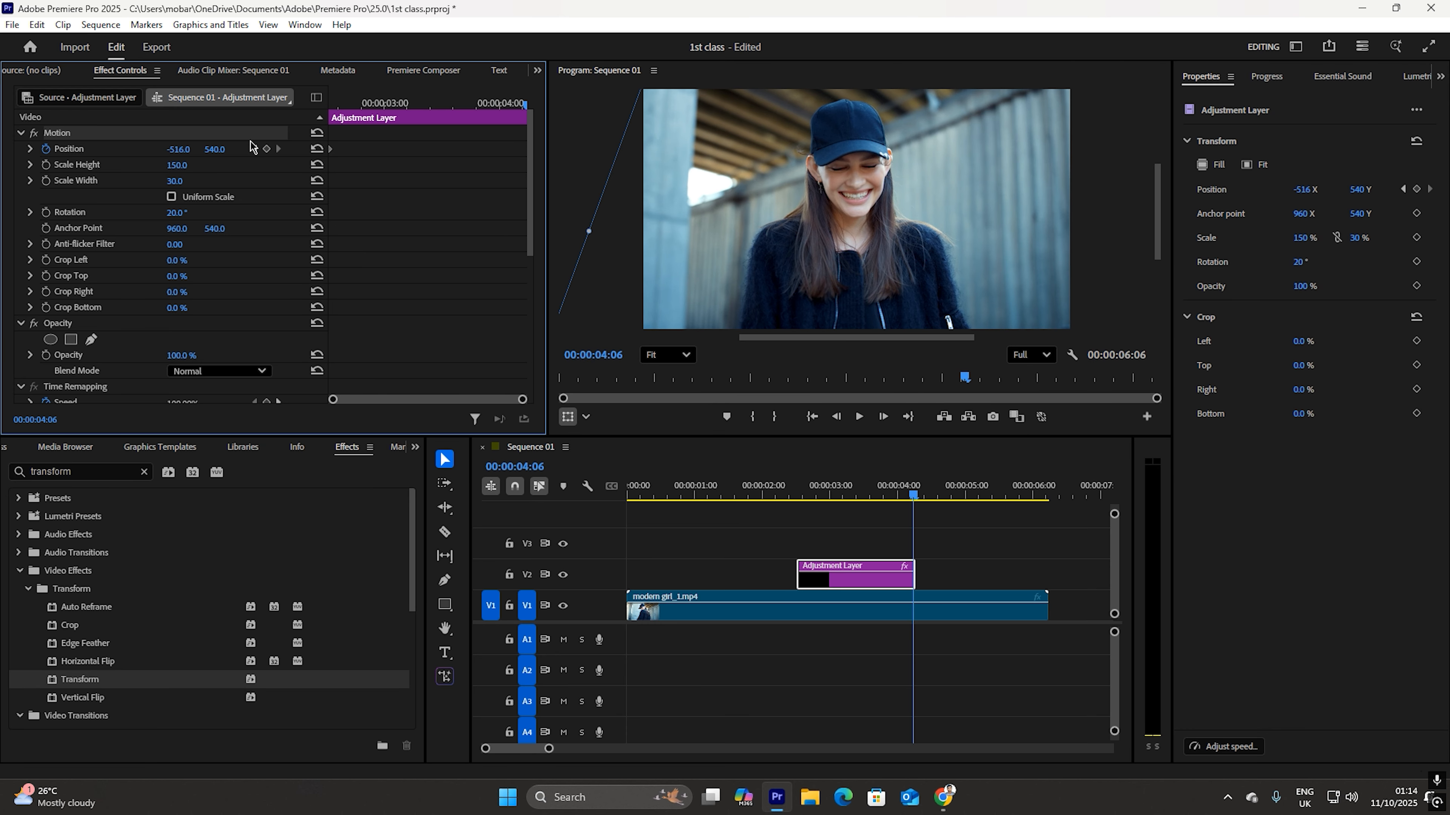
drag(178, 149, 442, 148)
drag(796, 490, 386, 531)
key(space)
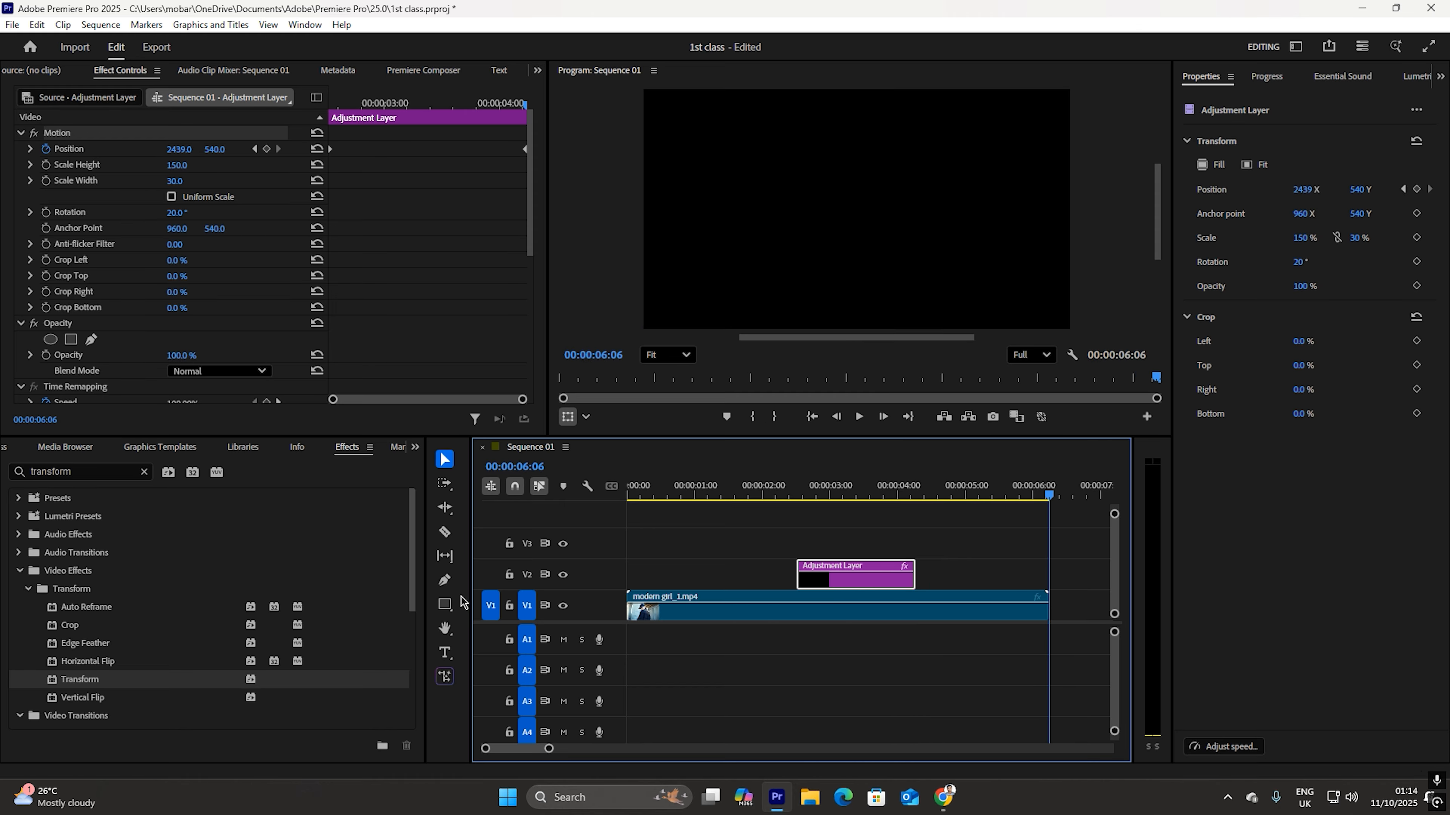
key(space)
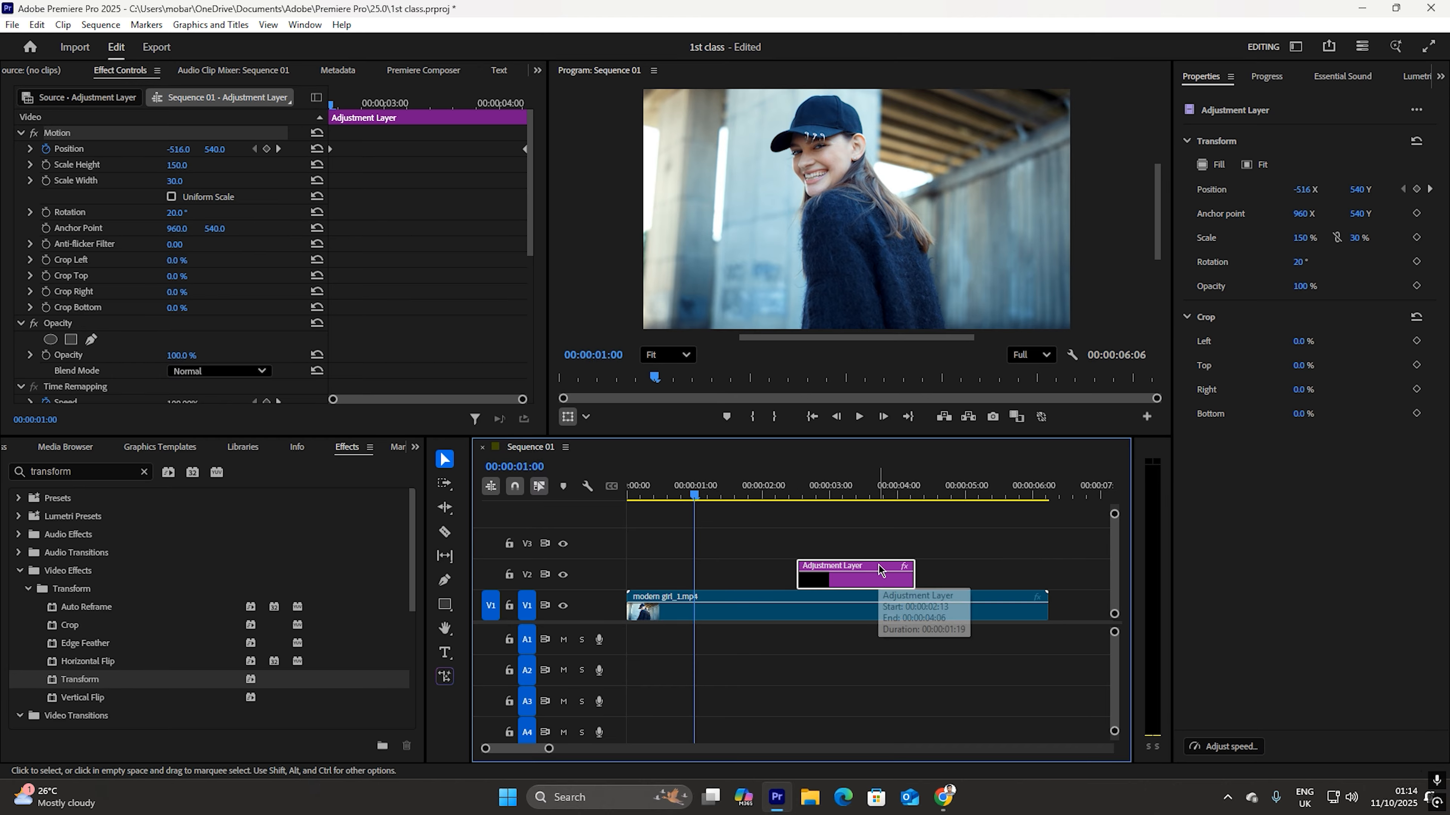
Duplicate the adjustment layer from track V2 onto V3 directly above it, and preview the doubled strip effect from 00:00:01:24
drag(878, 566, 879, 547)
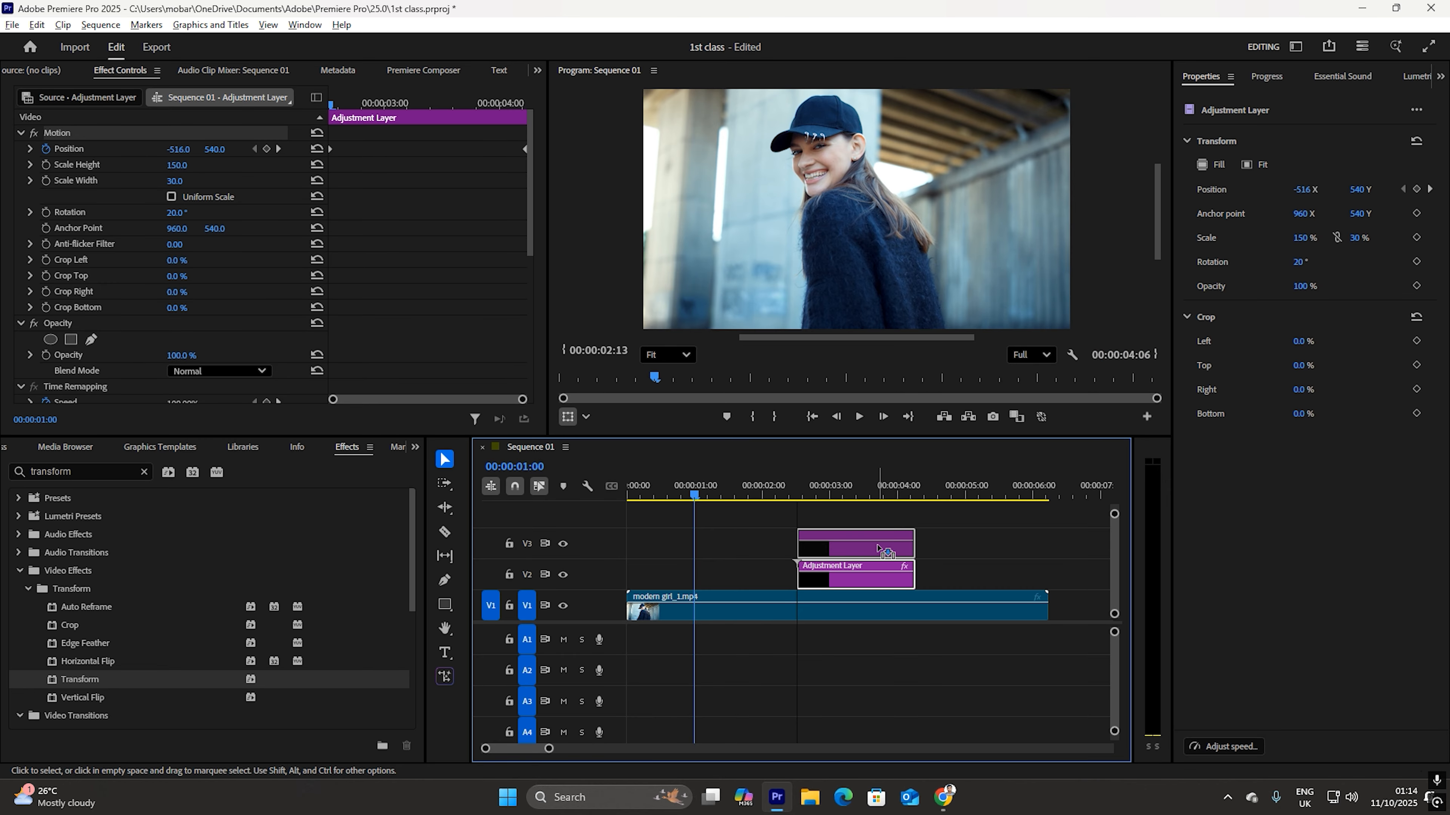
click(760, 495)
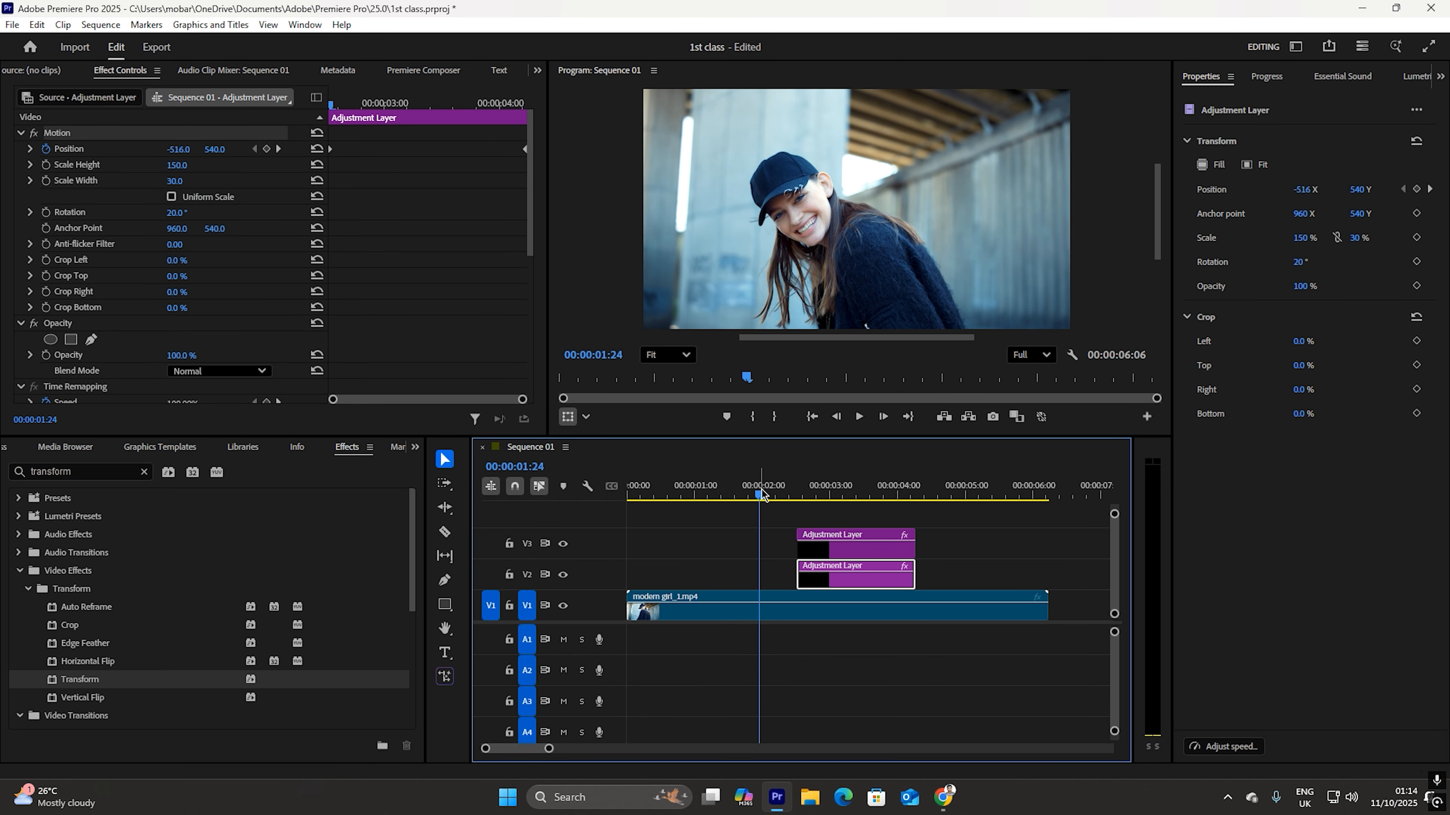
key(space)
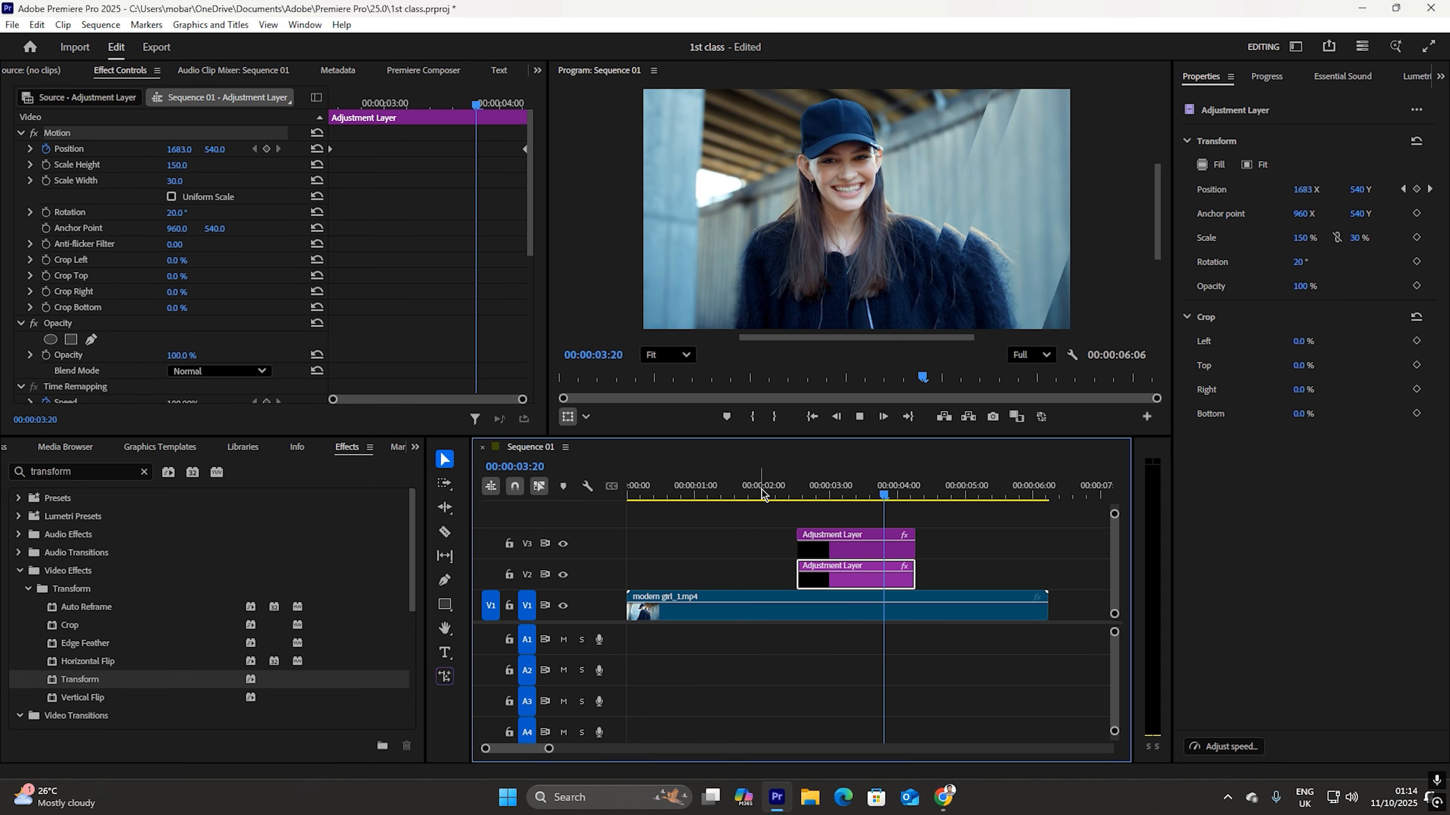
key(space)
Duplicate the V3 adjustment layer onto V4, offset to start a few frames after it, extend its start slightly, and preview the result
click(842, 546)
key(ctrl+minus)
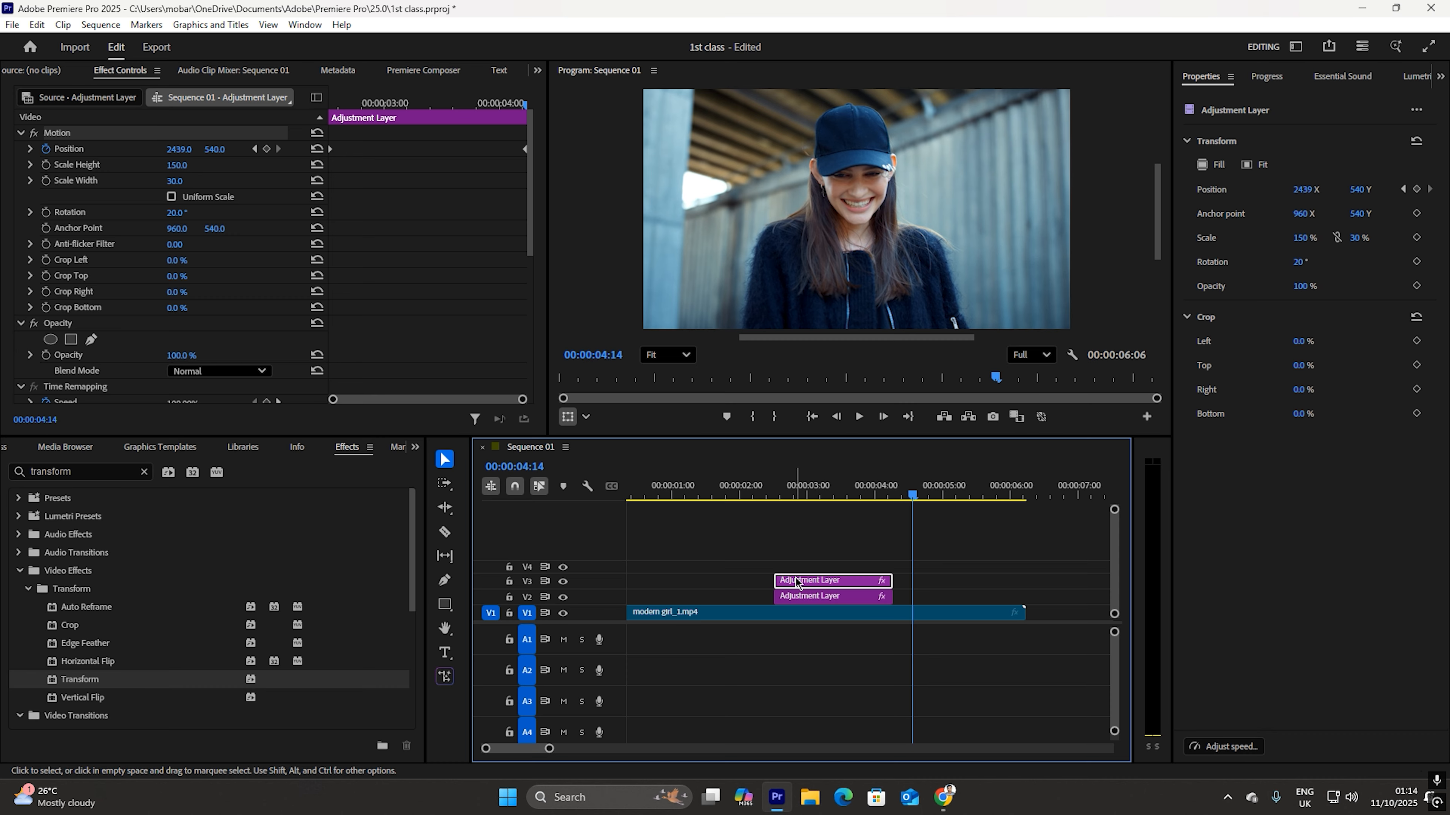
drag(797, 583, 807, 574)
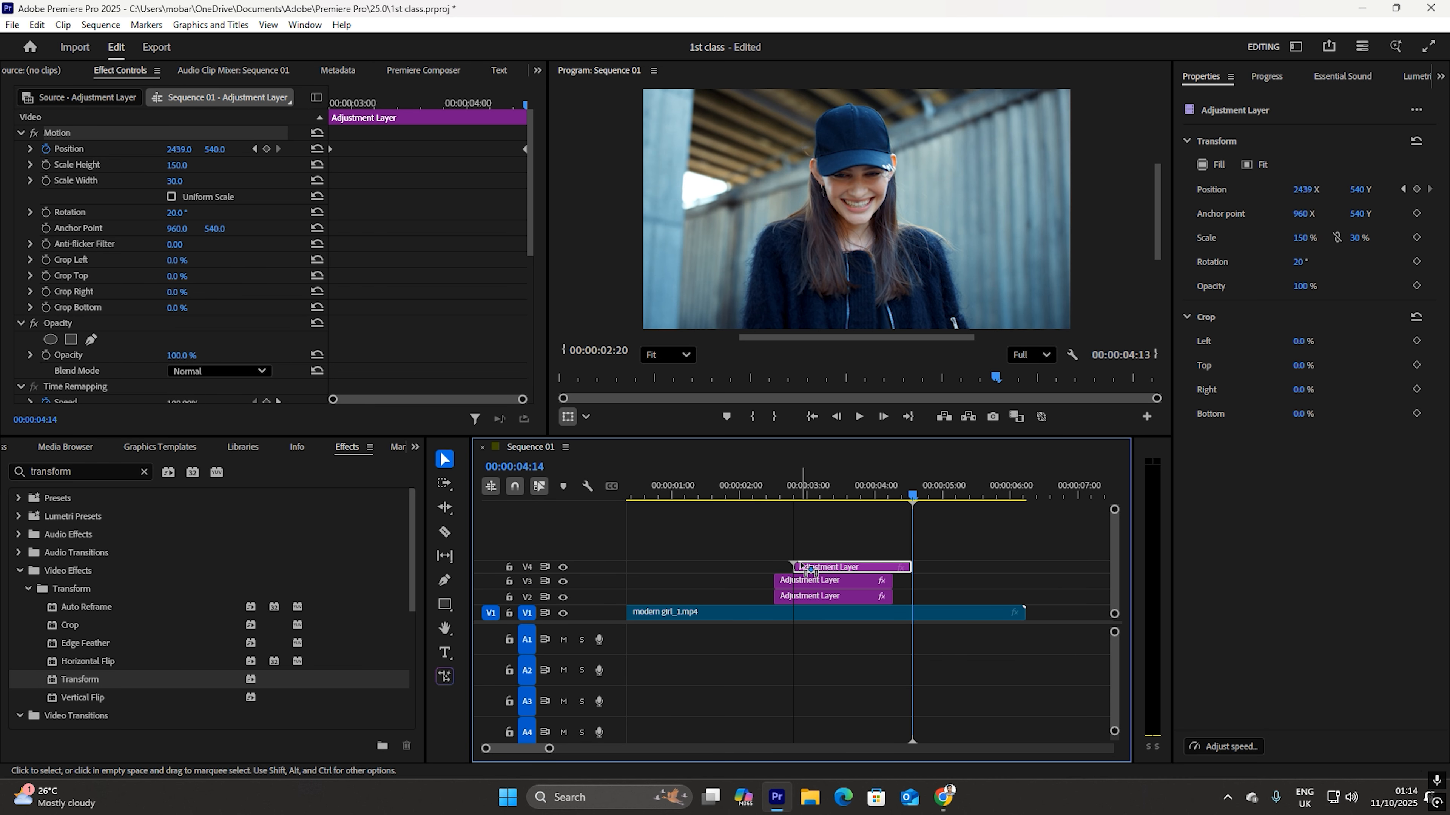
drag(794, 567, 788, 567)
key(End)
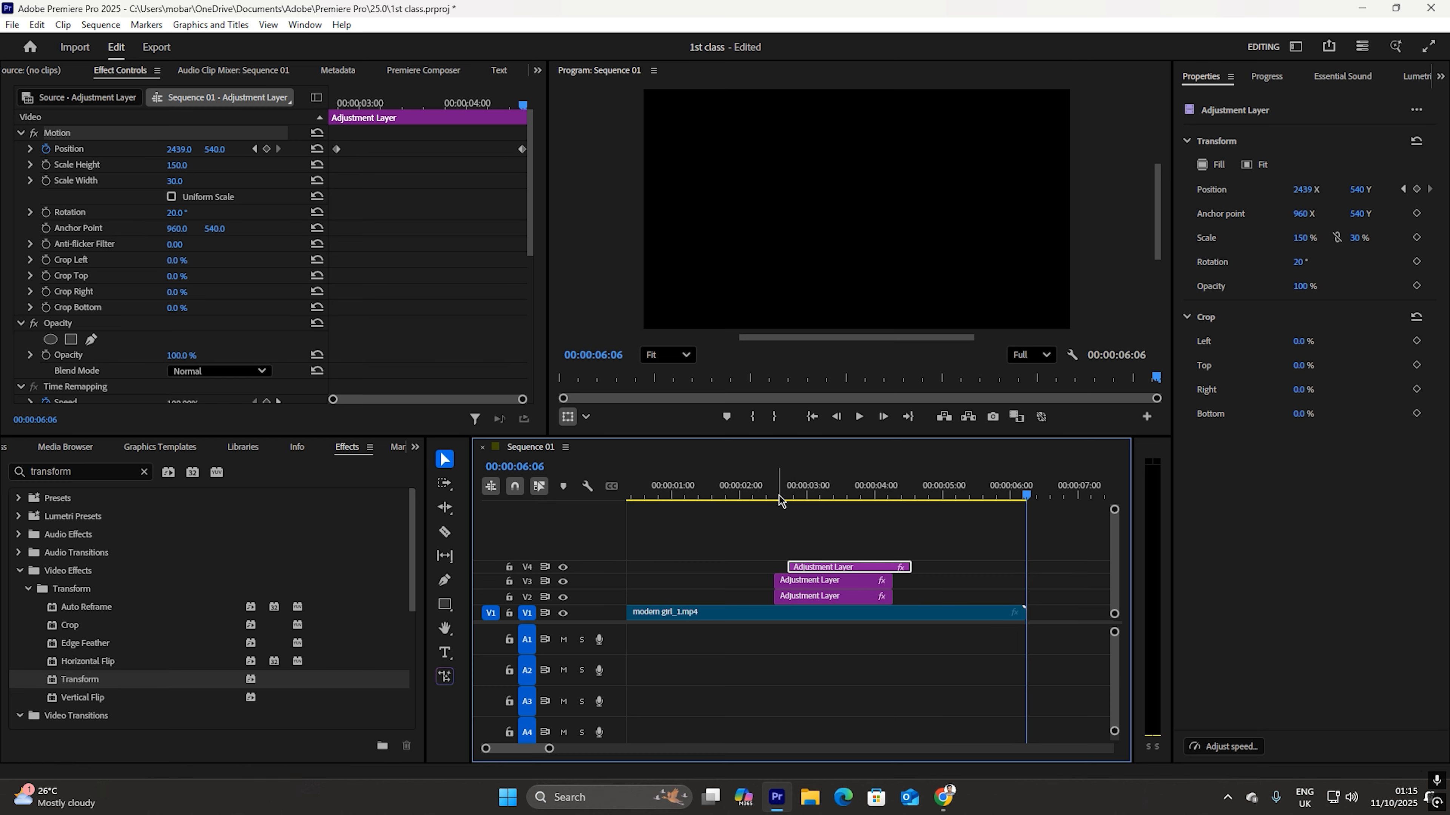
key(space)
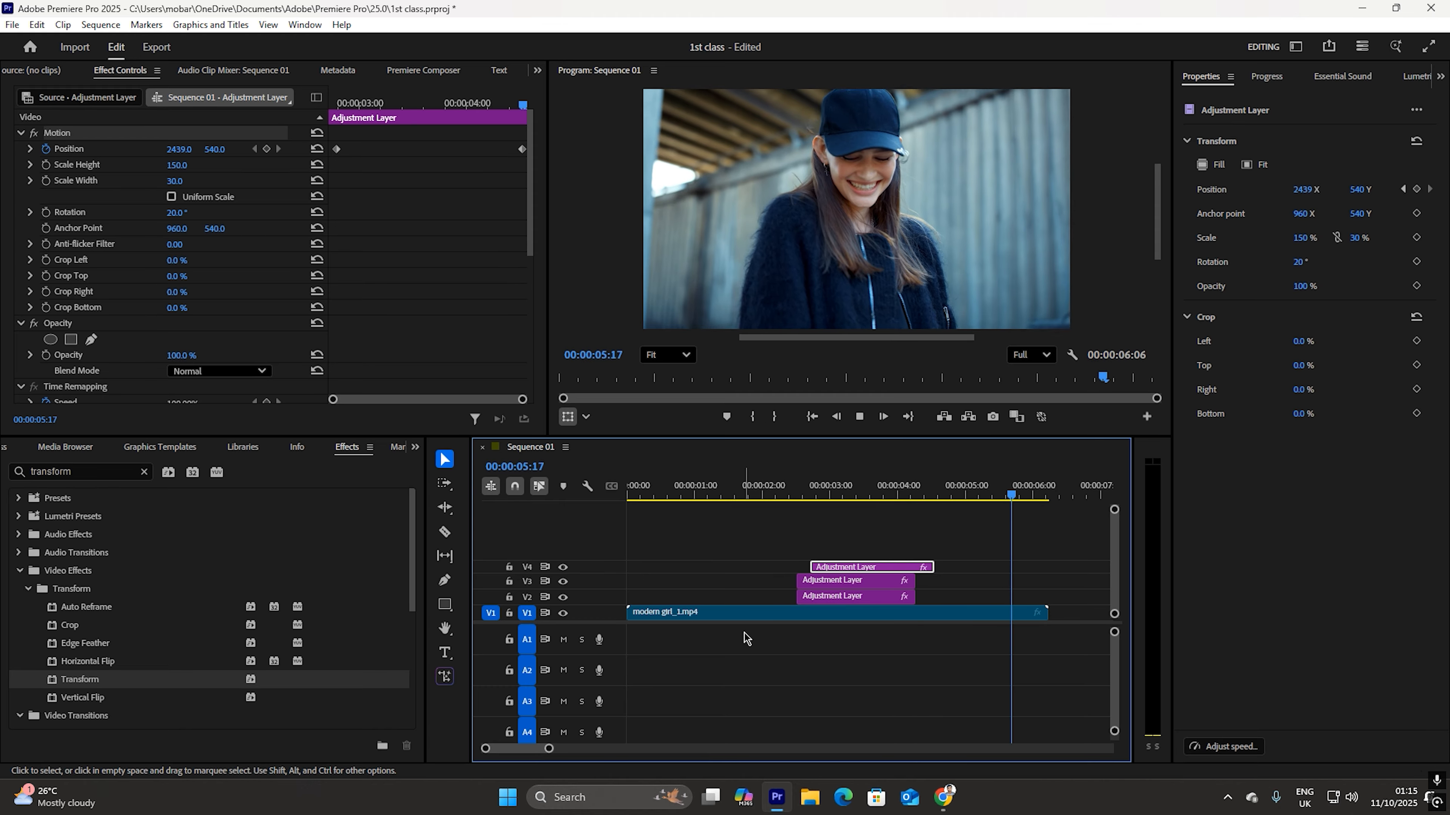
Cut the modern girl_1.mp4 clip at 00:00:05:16 and delete the remainder after the cut
key(ctrl+z)
drag(915, 491, 1008, 490)
key(c)
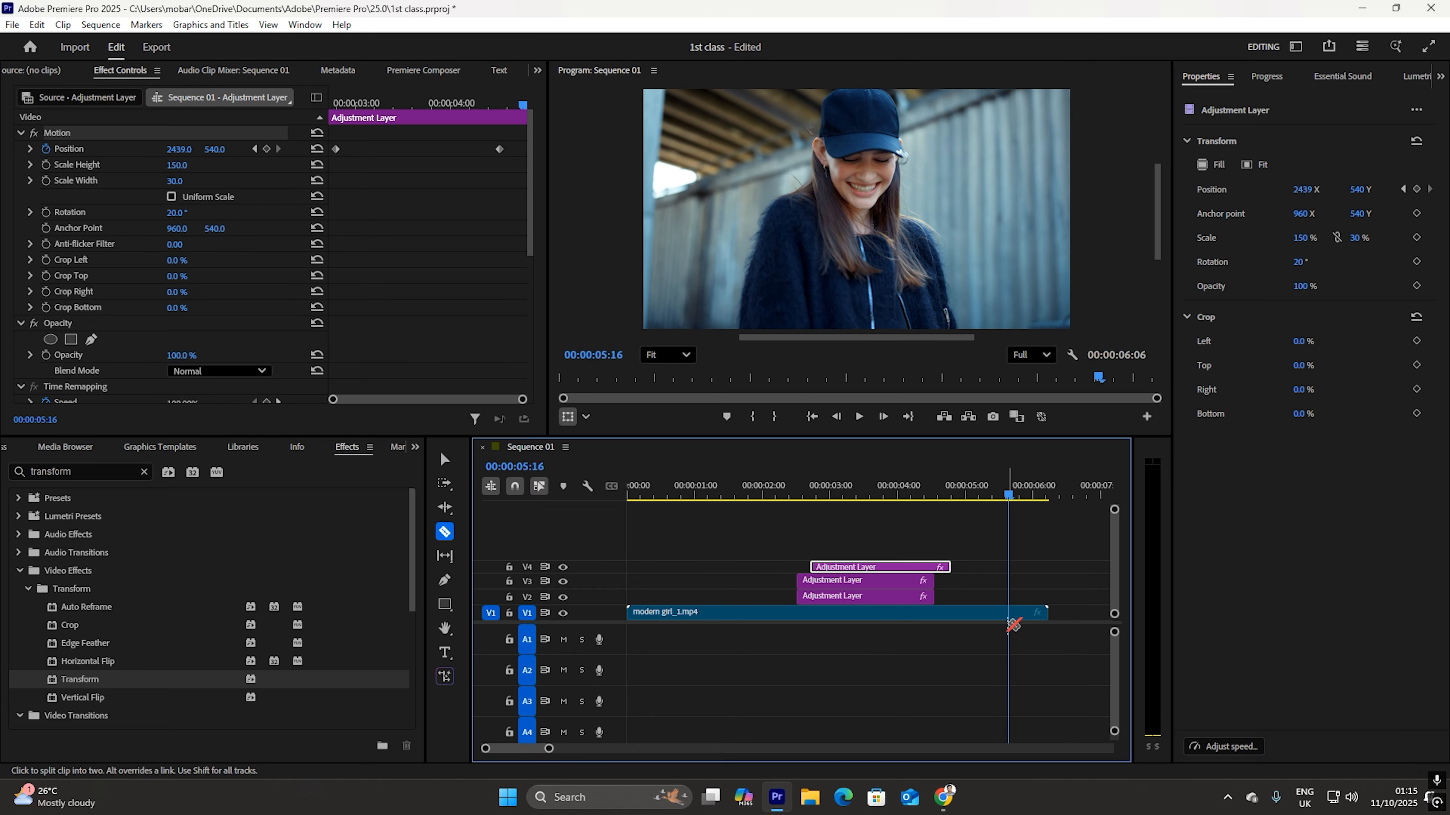
click(1007, 614)
key(v)
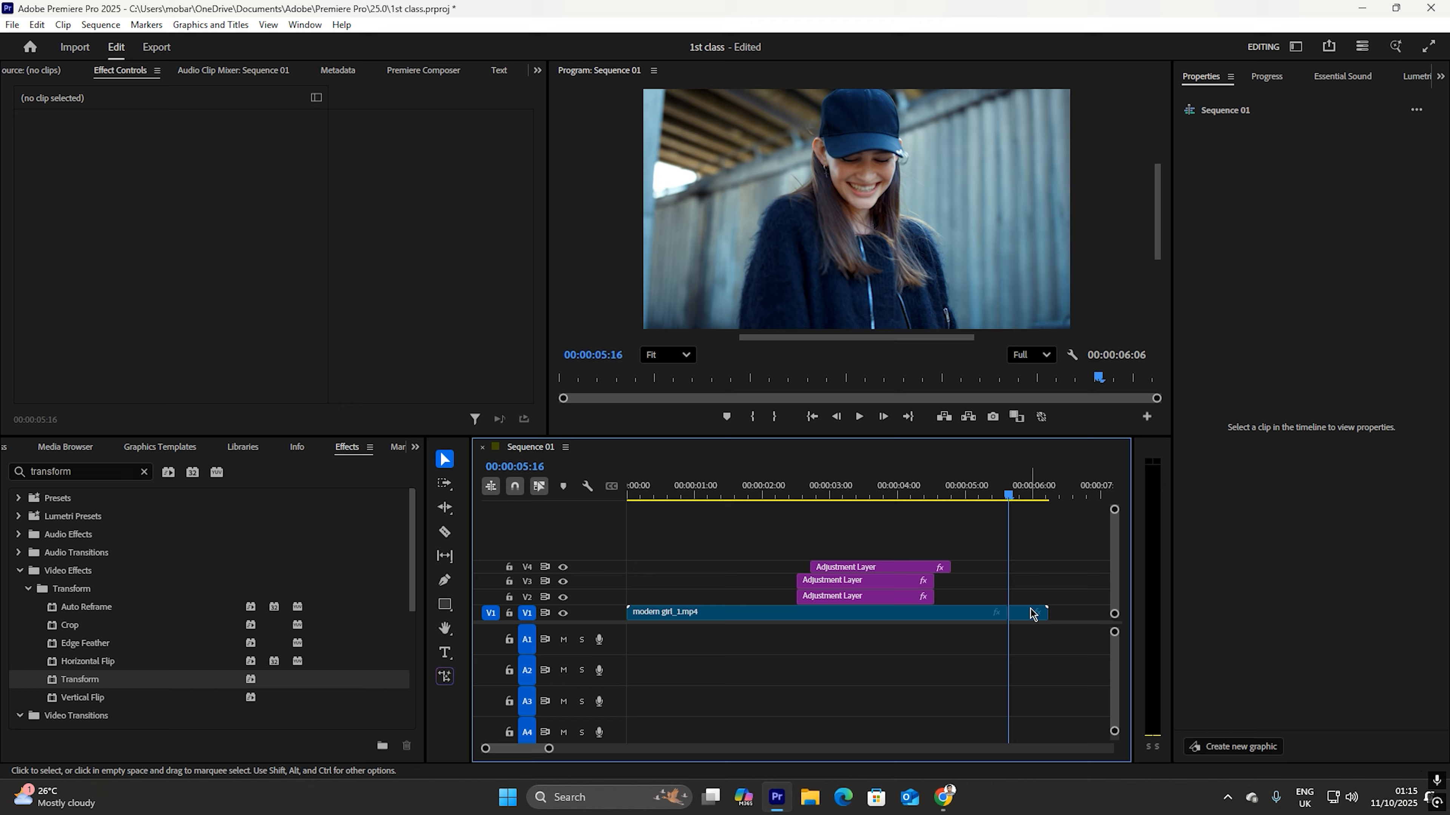
click(1029, 613)
key(Delete)
drag(1008, 490, 669, 481)
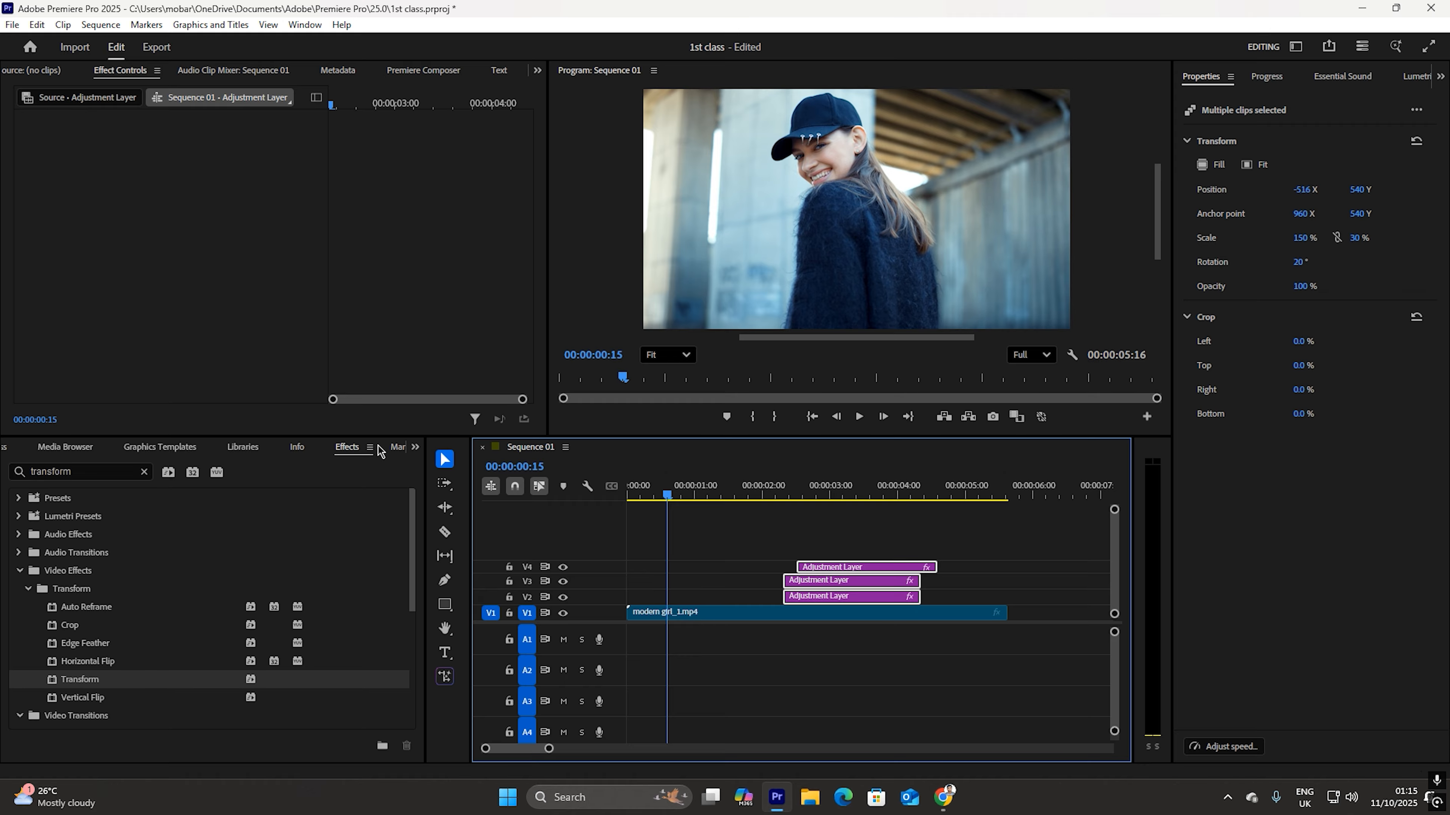
Import Soaring - The Grey Room _ Golden Palms.mp3 from the Music folder into the project
click(415, 448)
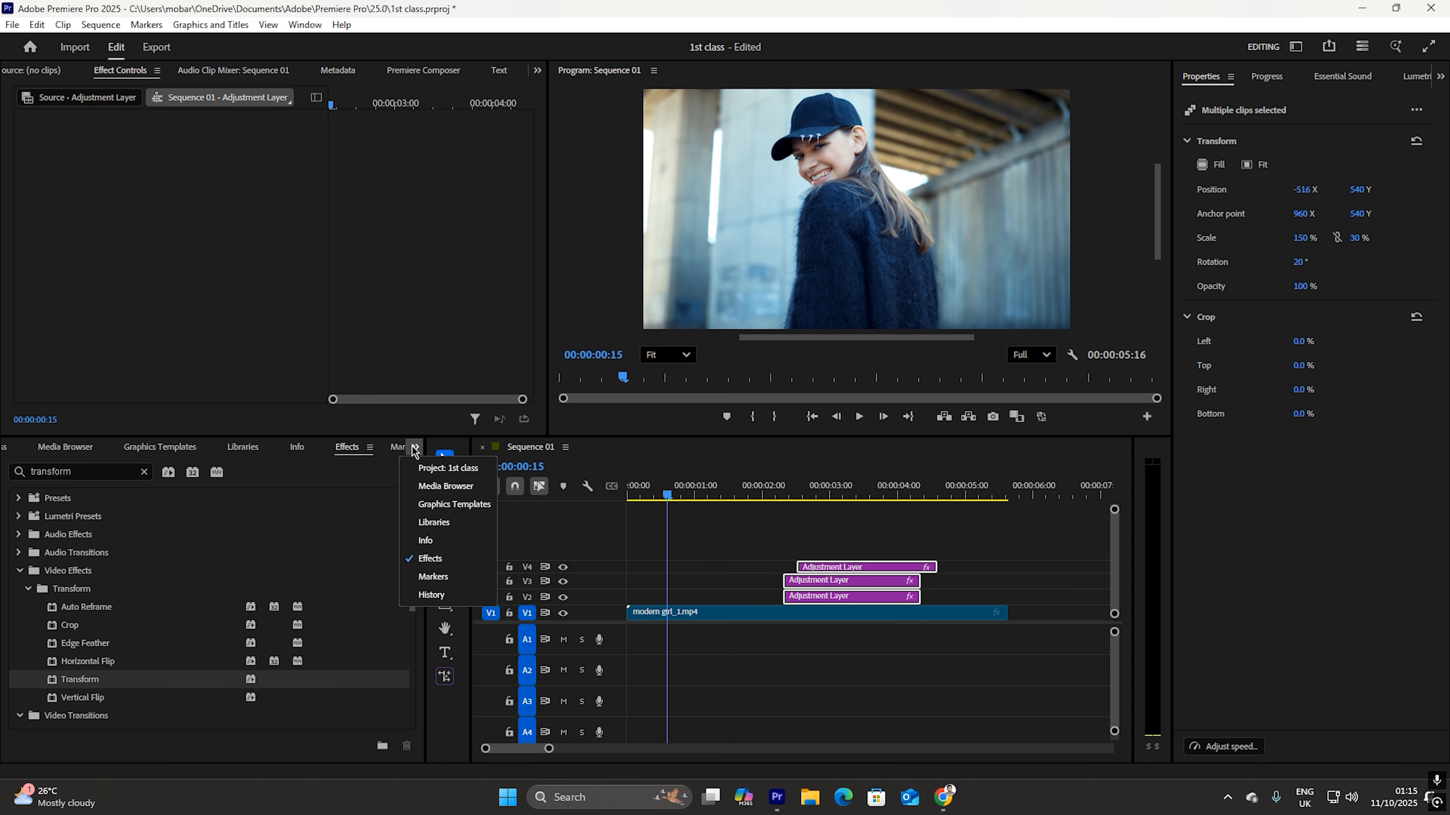
click(427, 475)
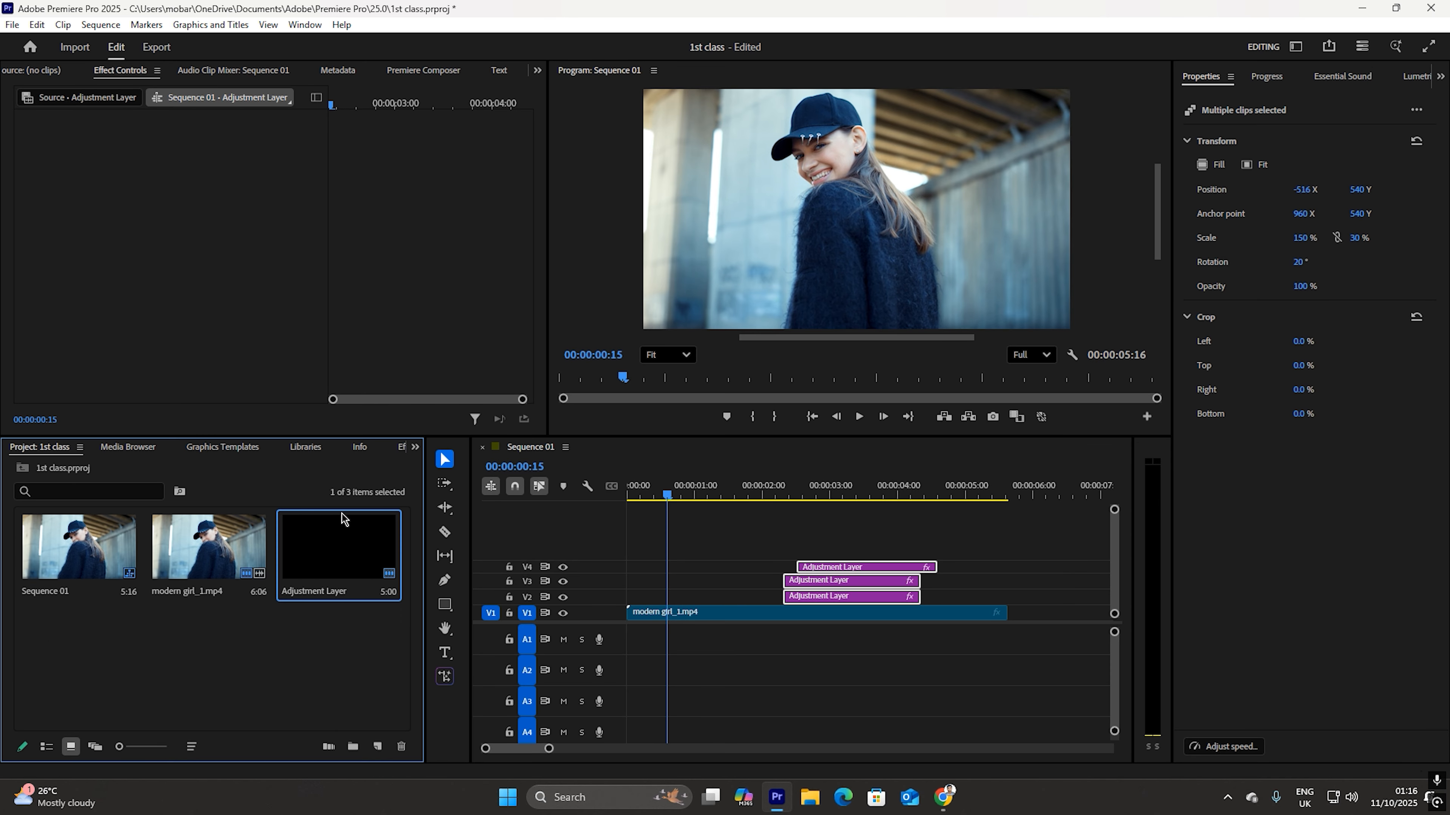
double_click(215, 668)
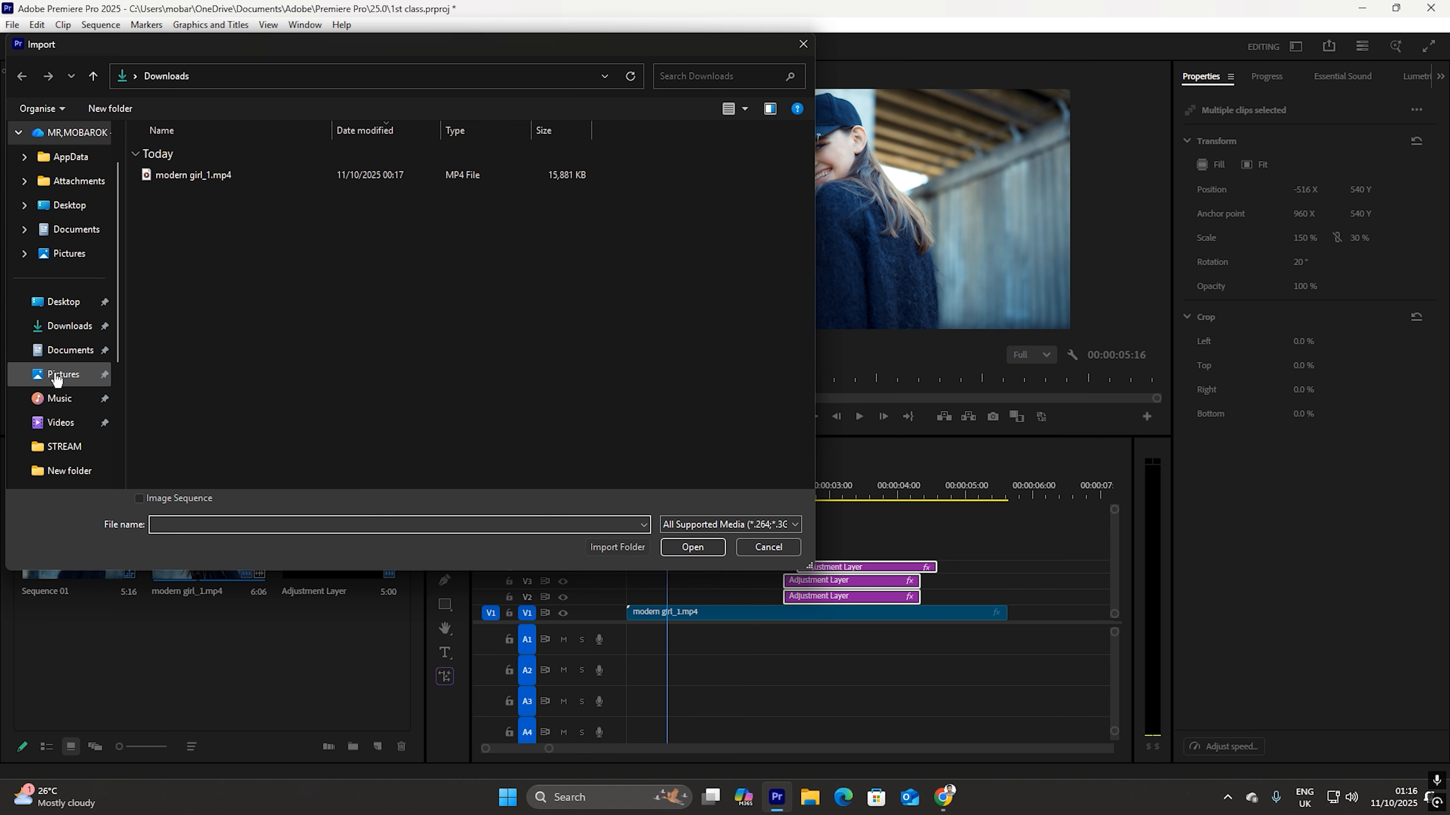
click(57, 252)
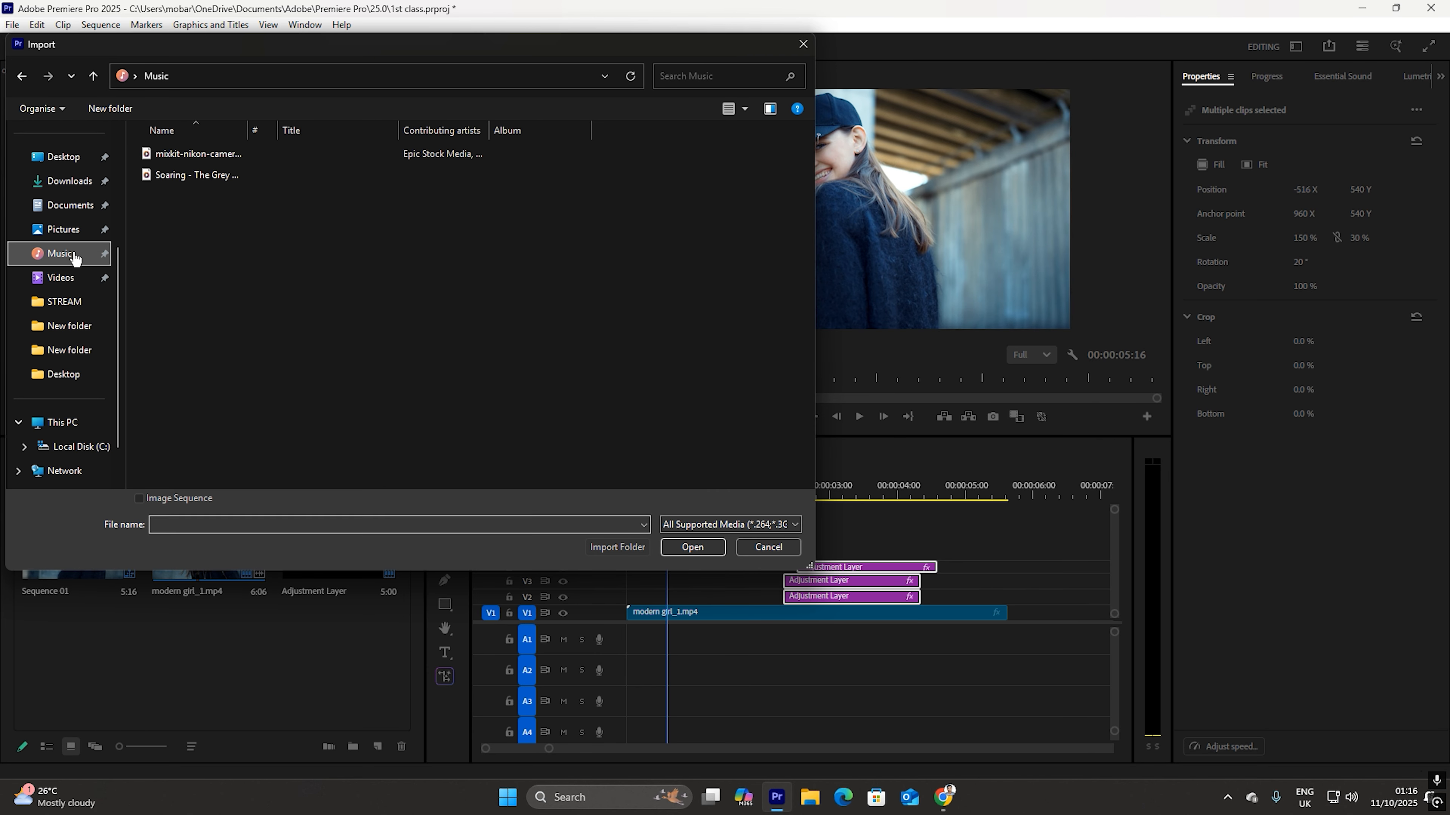
click(165, 175)
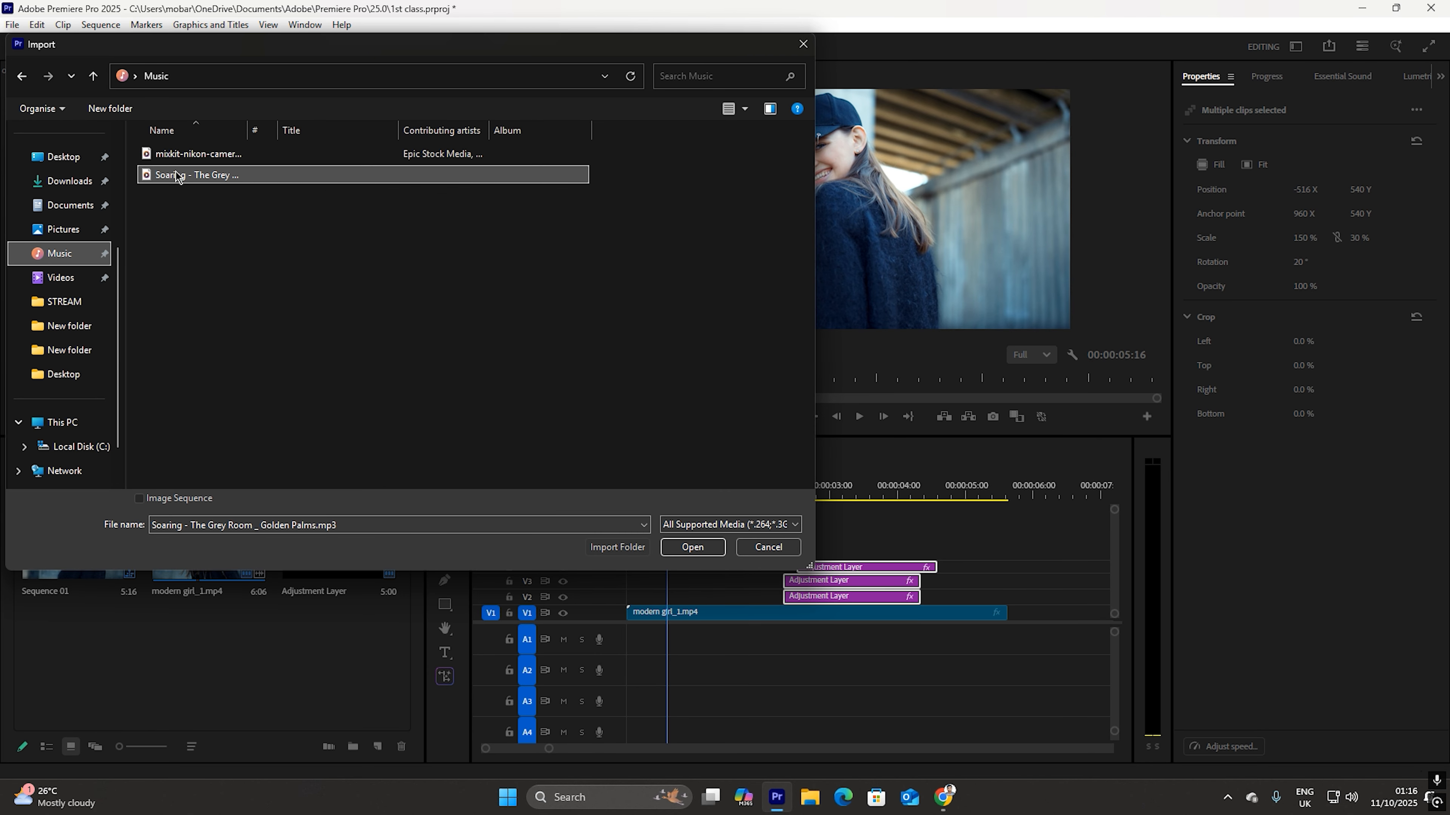
click(693, 547)
Place the Soaring music at the start of audio track A1 with its volume at -31.5 dB, and preview the sequence
drag(160, 654, 633, 640)
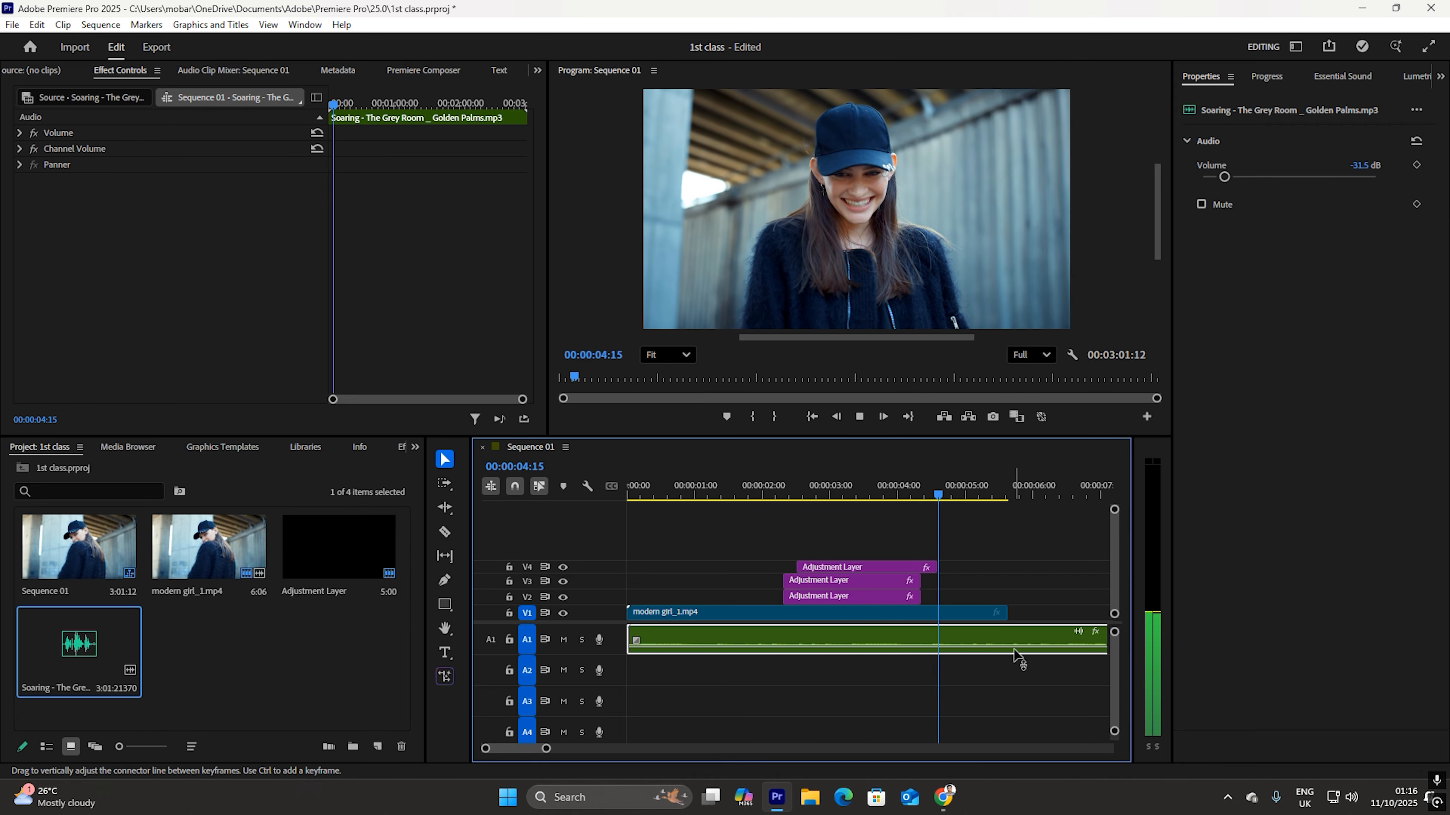
key(space)
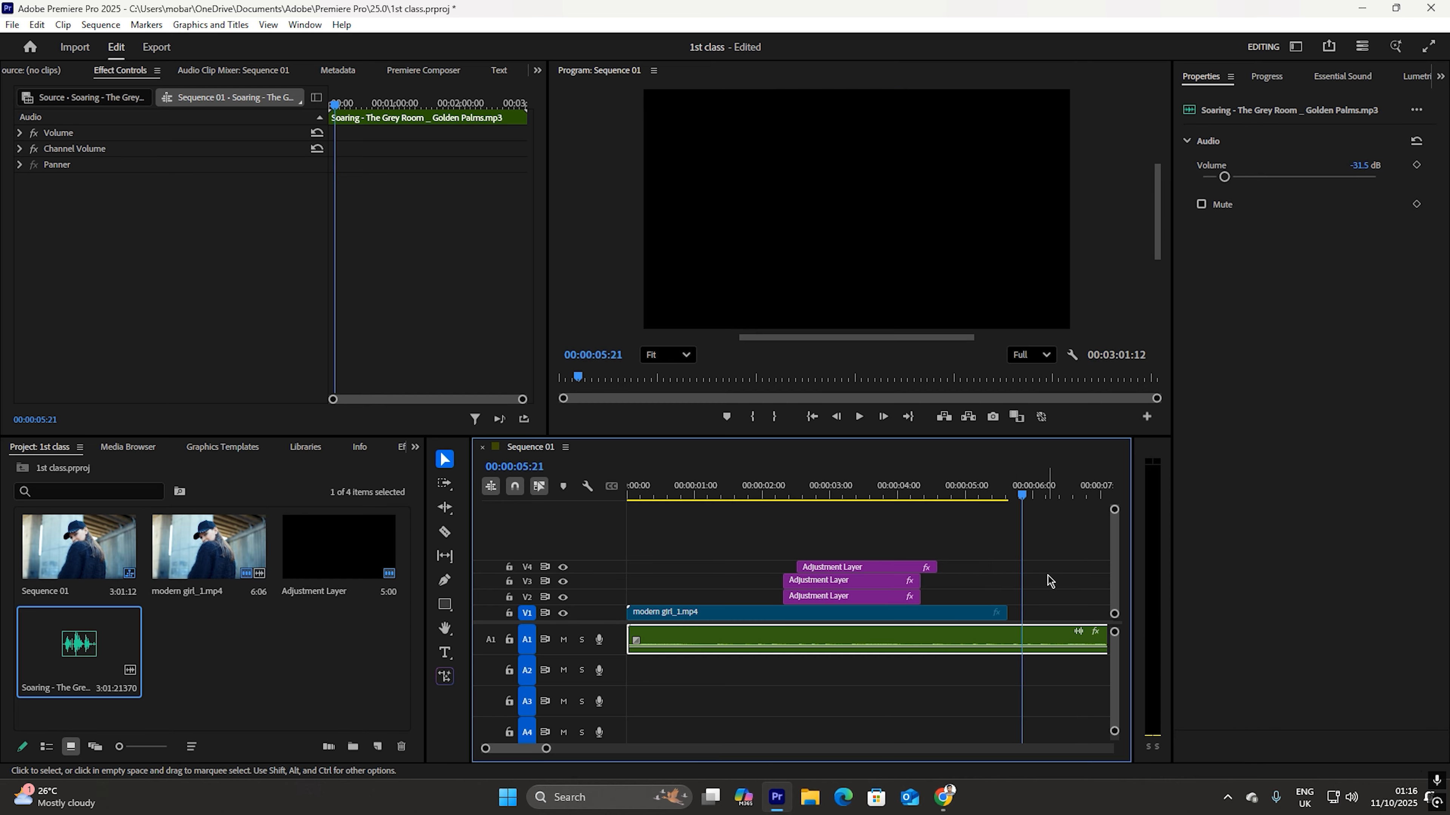
Cut the music on A1 at the end of the video clip and delete the excess audio
key(c)
click(1009, 632)
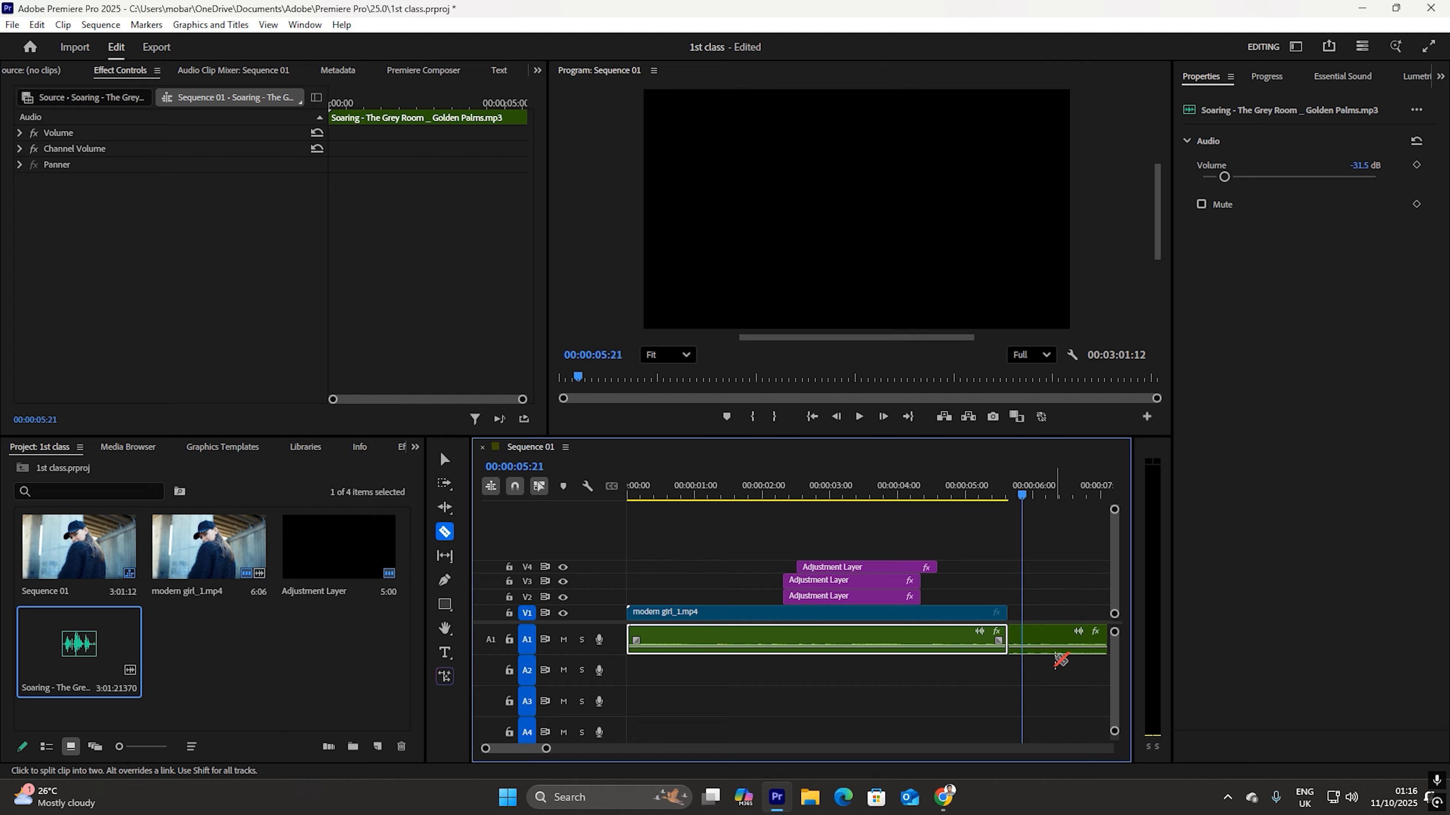
click(1080, 653)
key(Delete)
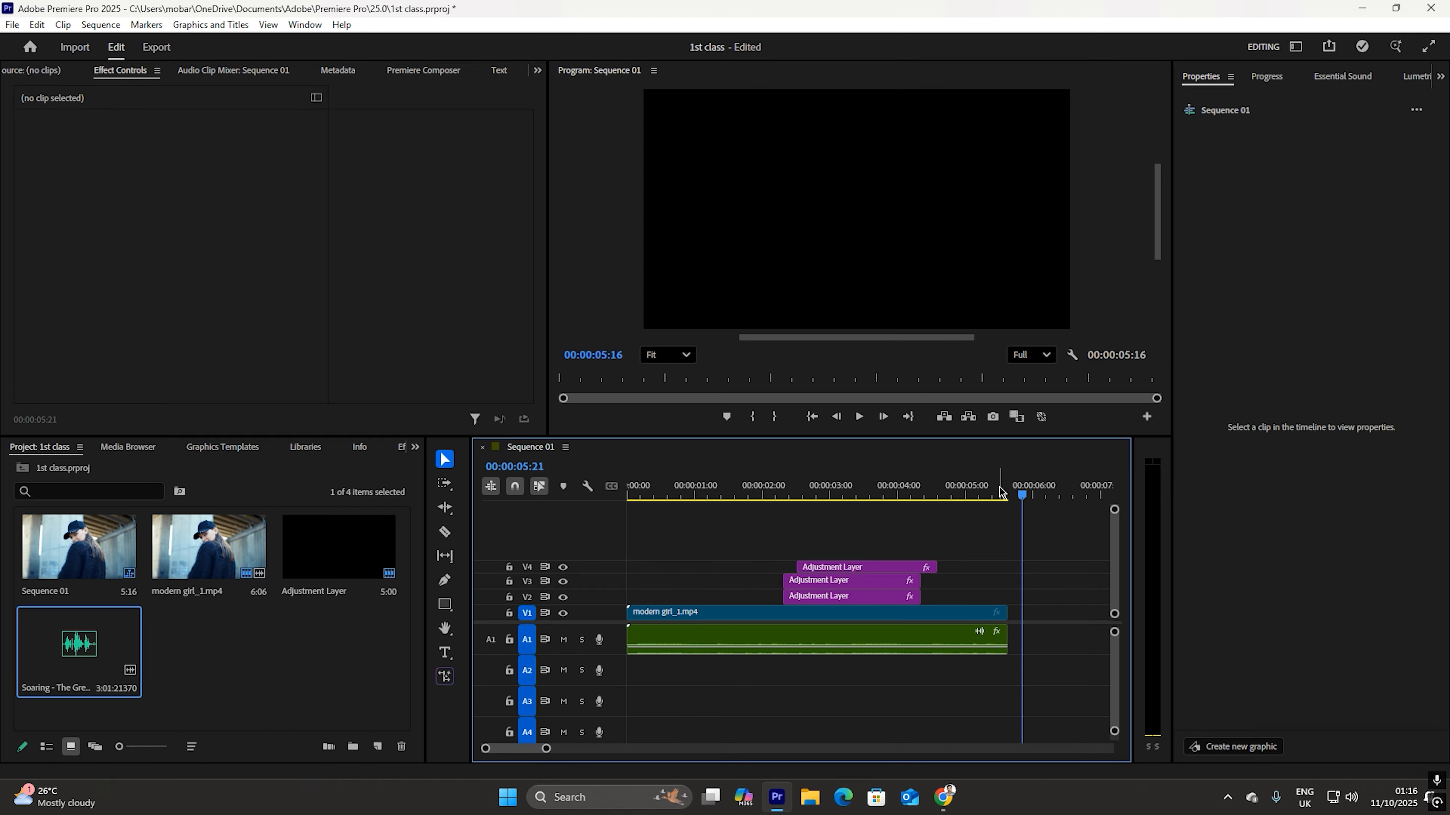
Preview the finished sequence with music from its start and save the project
key(Home)
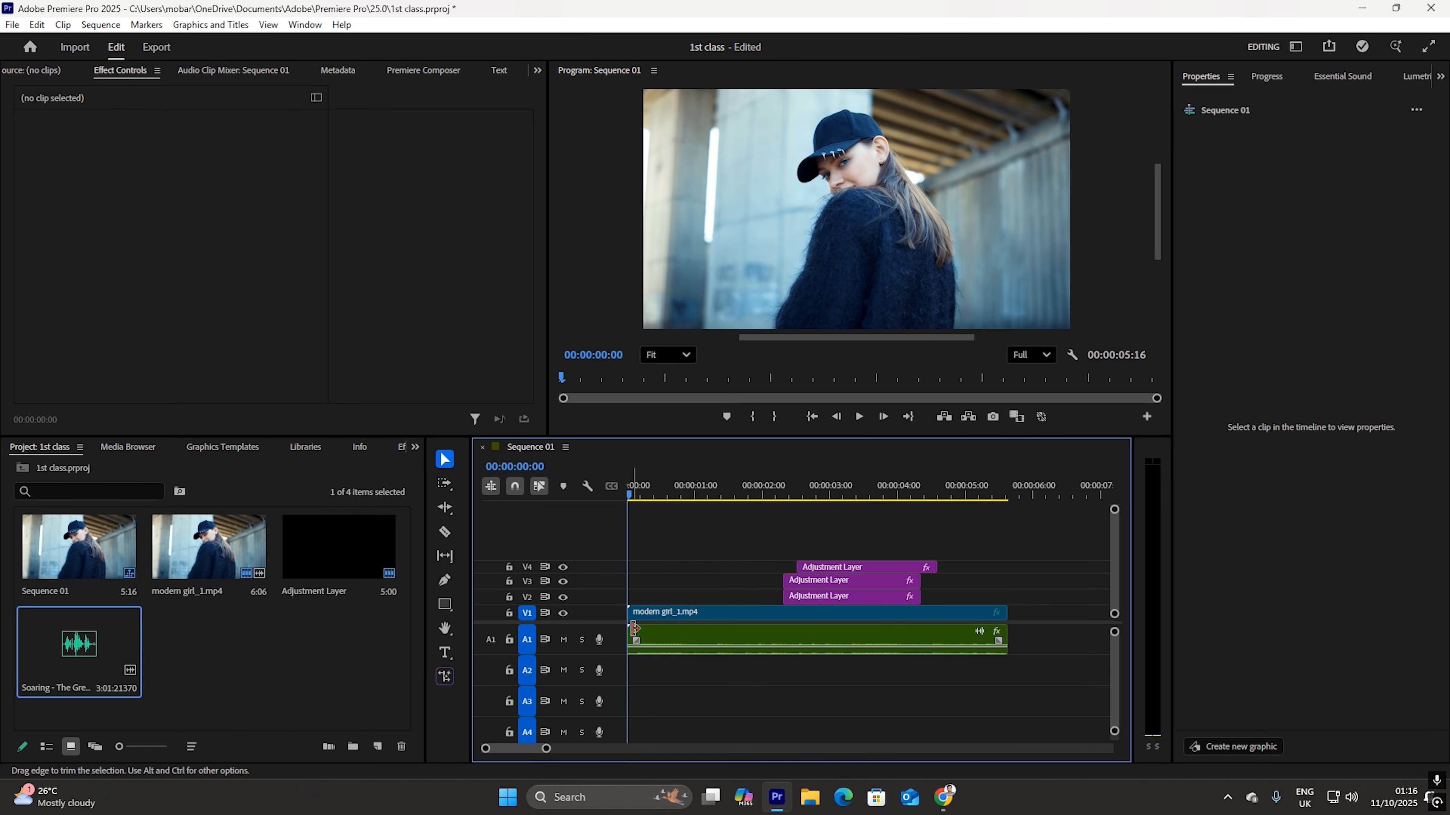
key(space)
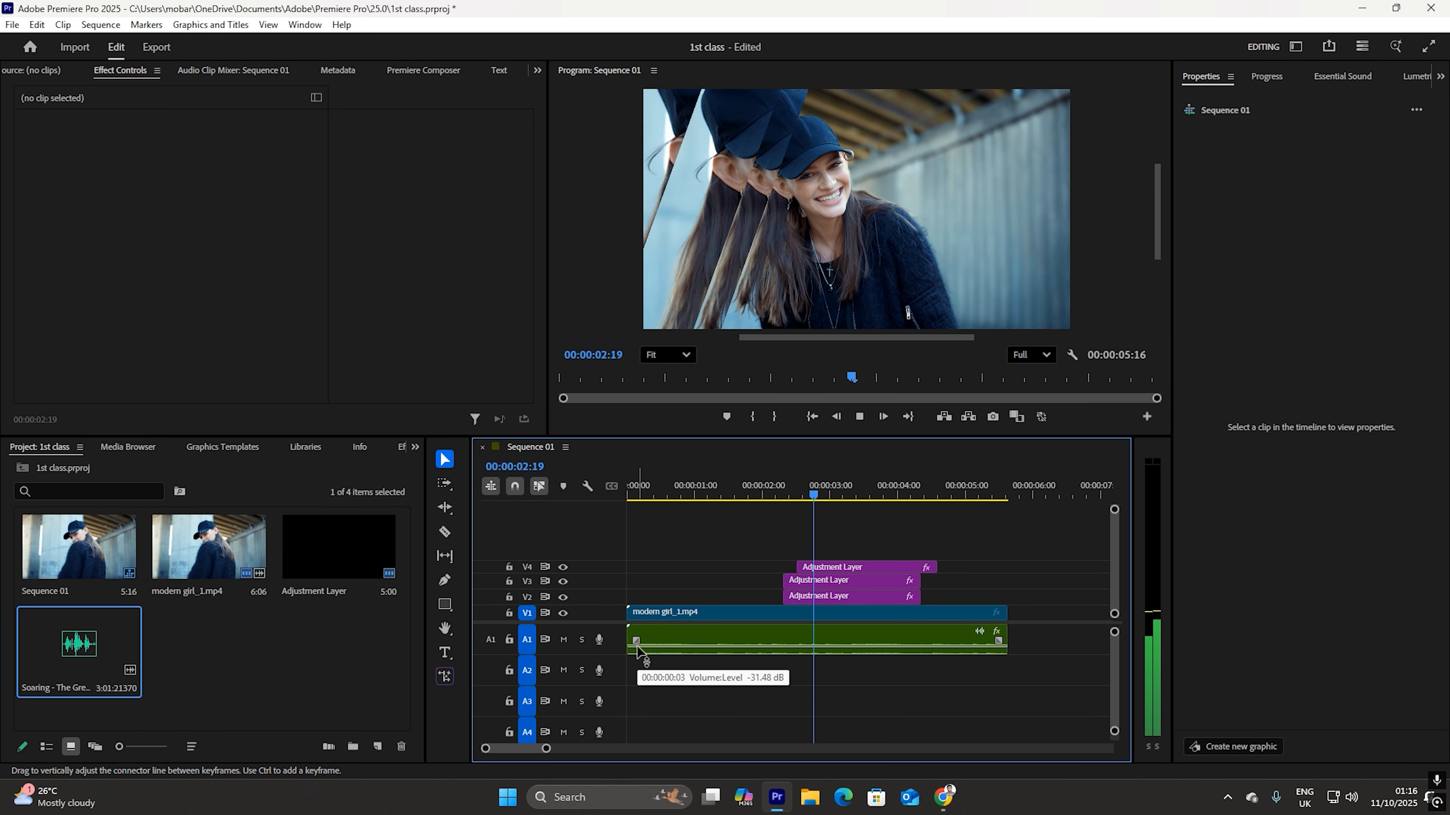
key(space)
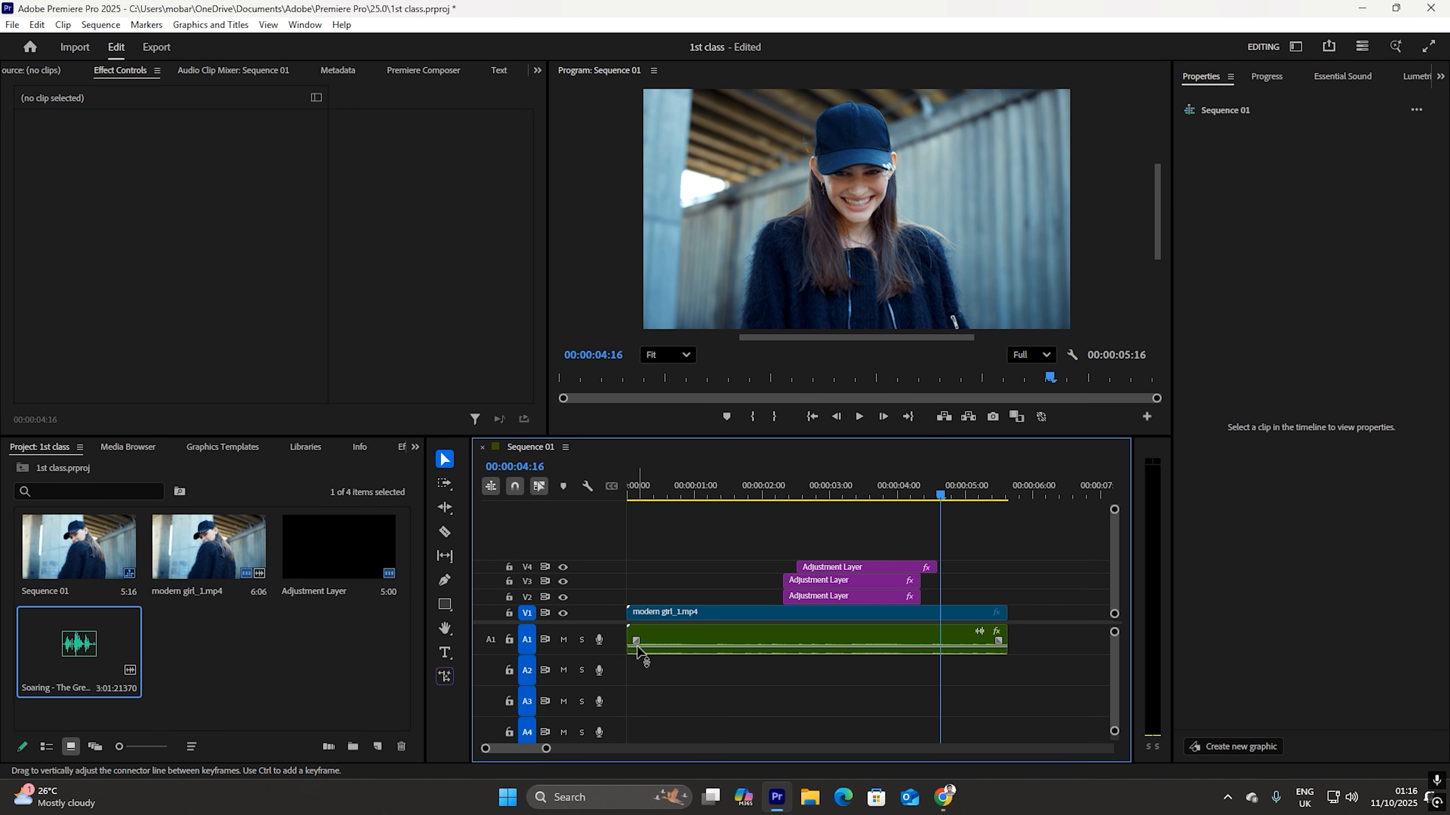
key(ctrl+s)
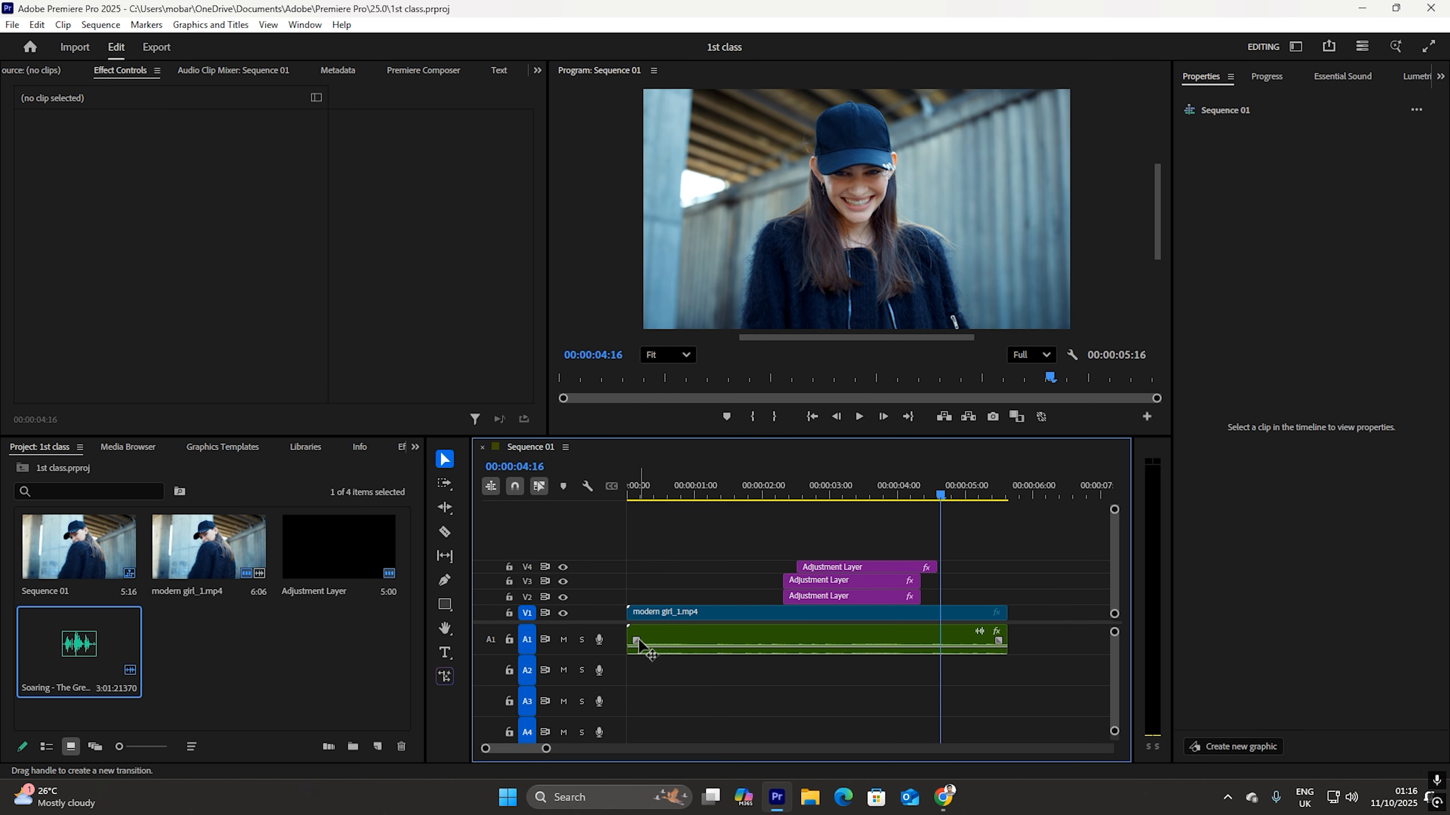